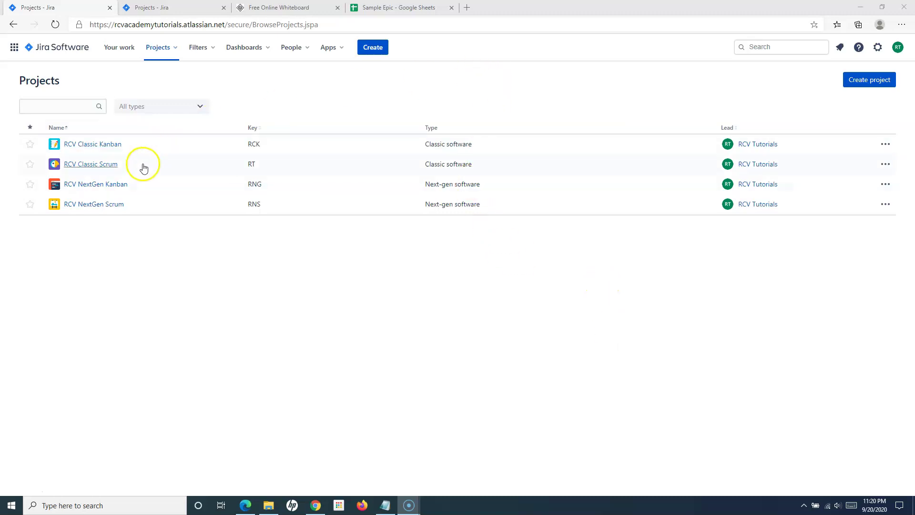
- Open the RCV Classic Scrum backlog and show Task 1 (RT-6) details beside it
click(109, 166)
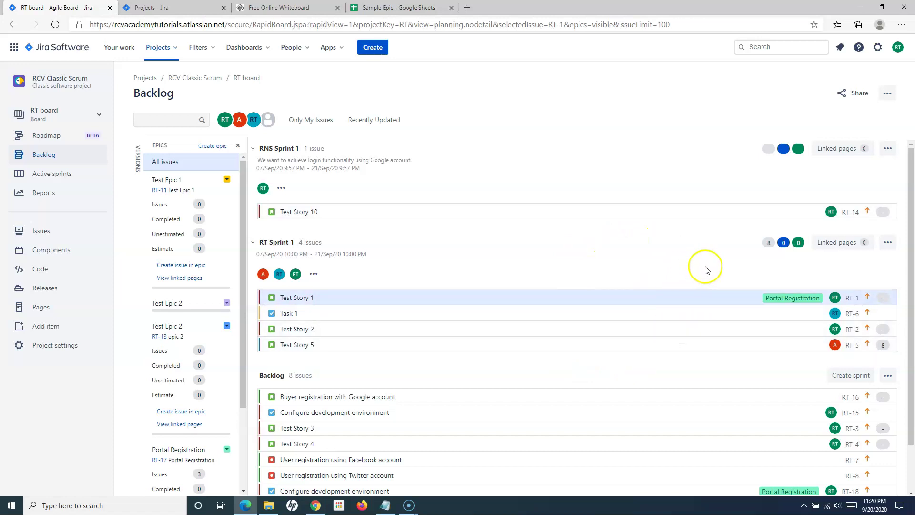
click(449, 313)
click(328, 318)
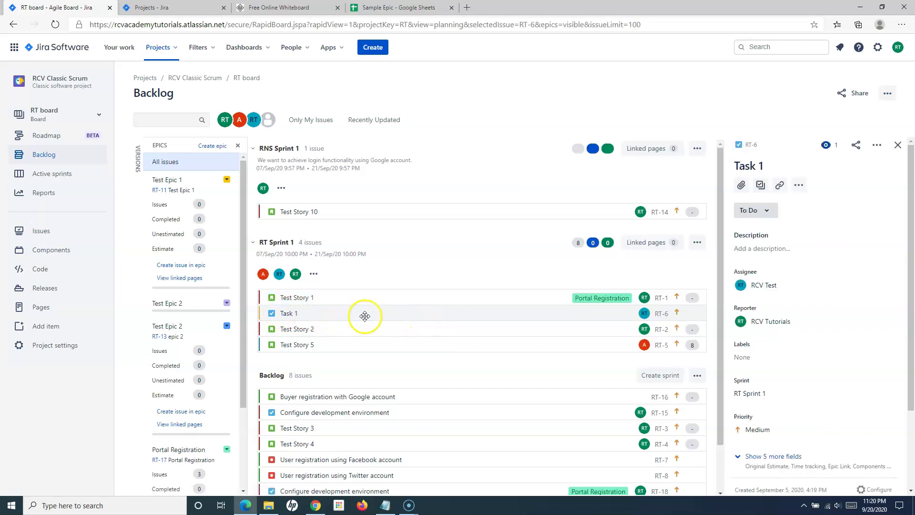
- Permanently delete Task 1 (RT-6) through its Actions menu, leaving RT Sprint 1 with 3 issues
click(878, 146)
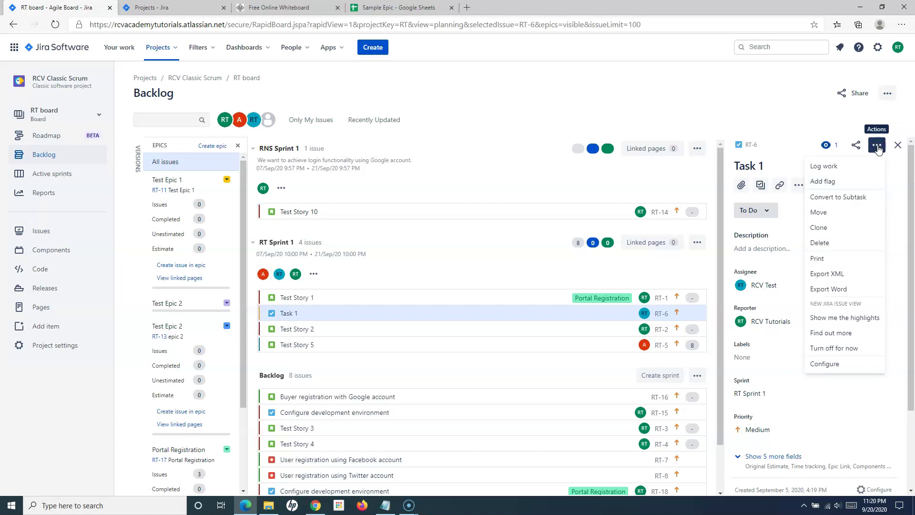
click(842, 246)
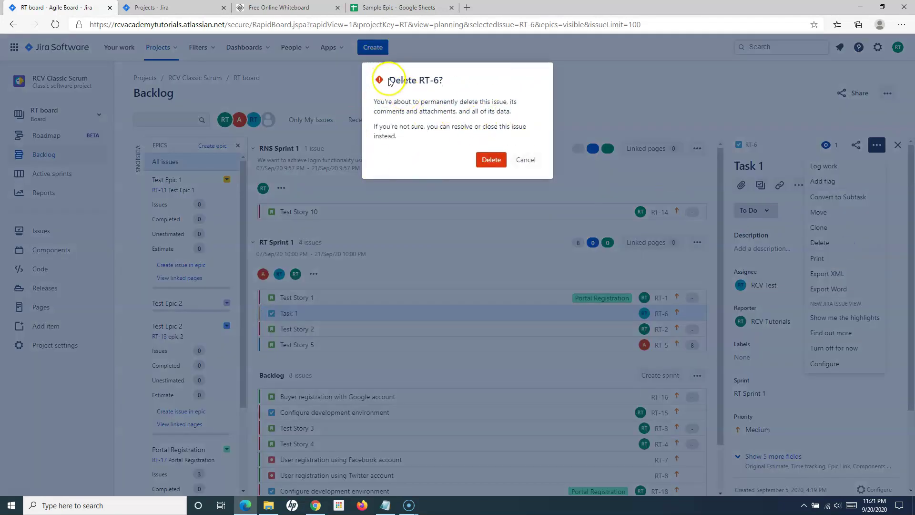
drag(374, 101, 512, 108)
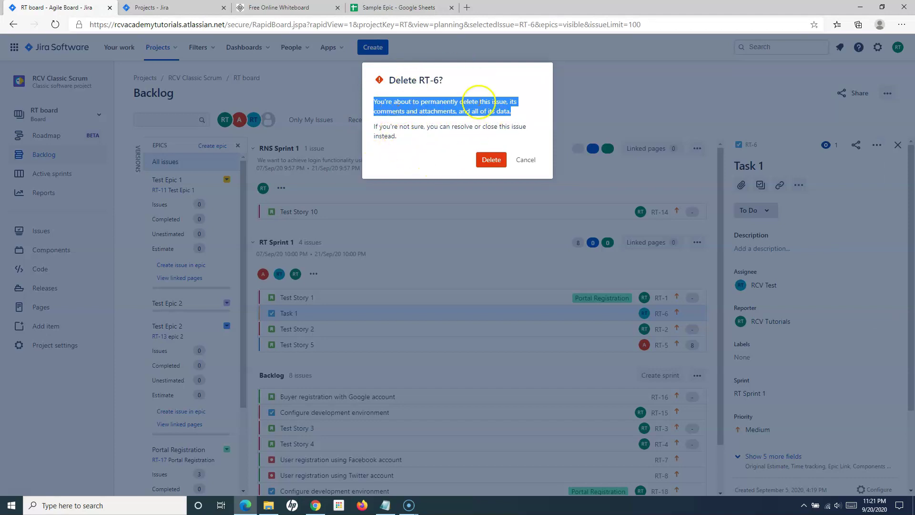
click(431, 135)
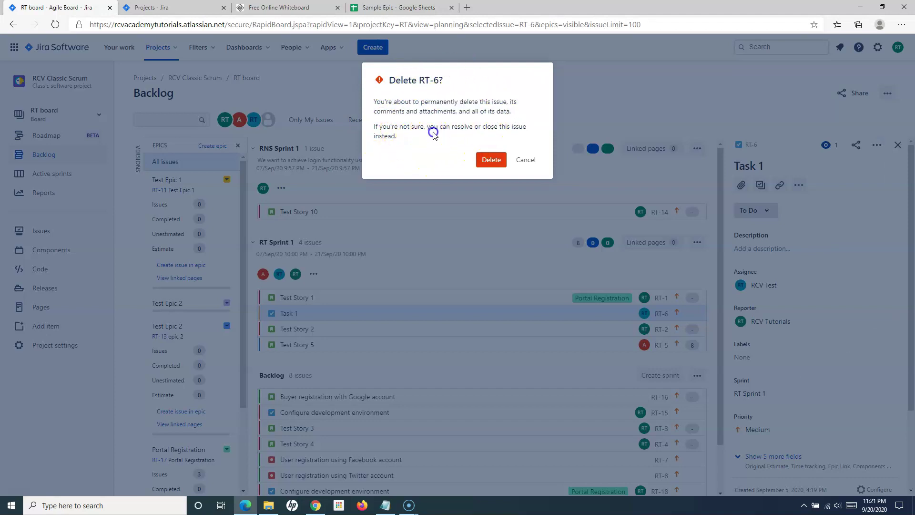
click(490, 162)
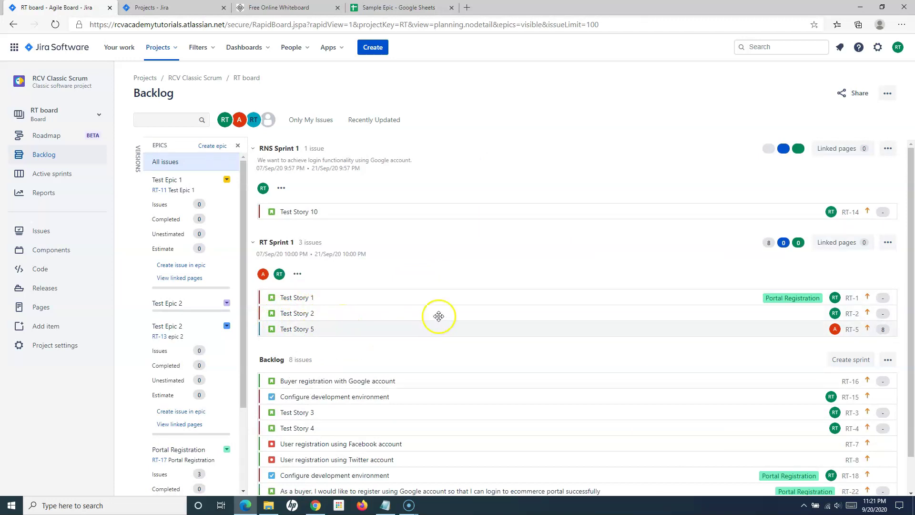
- Select RT-8, User registration using Twitter account, and bring up its Operations dialog
scroll(564, 327, down, 1)
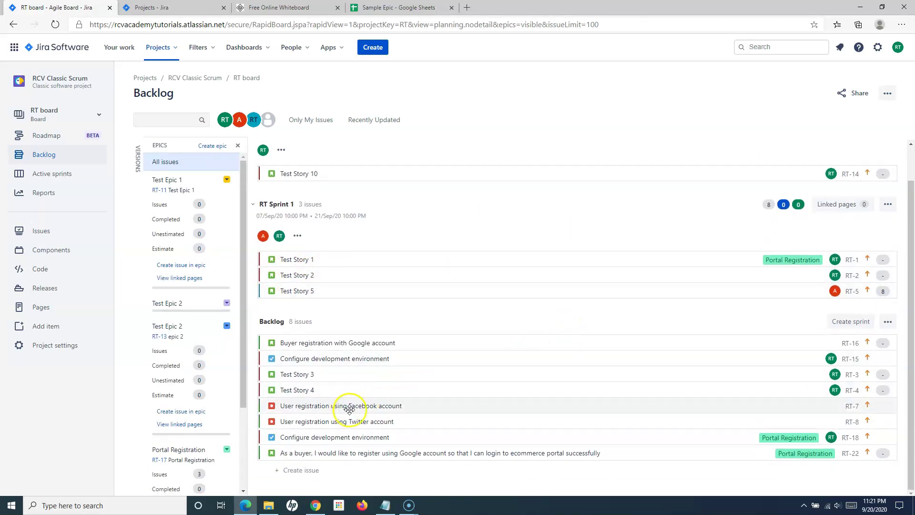
click(421, 422)
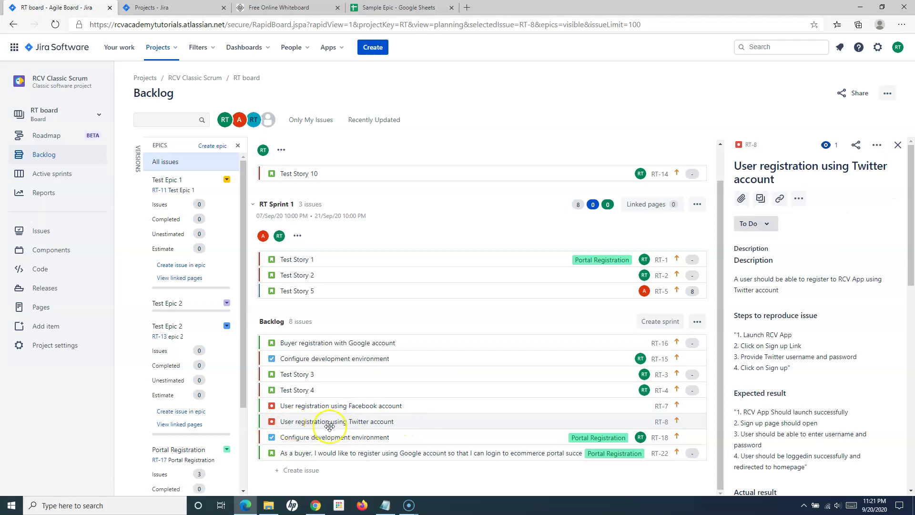
click(876, 145)
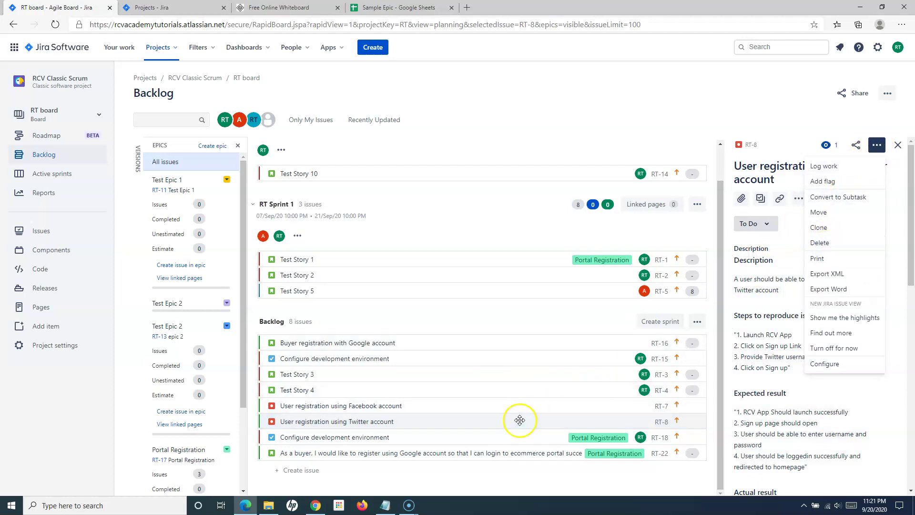
drag(478, 423, 465, 421)
key(period)
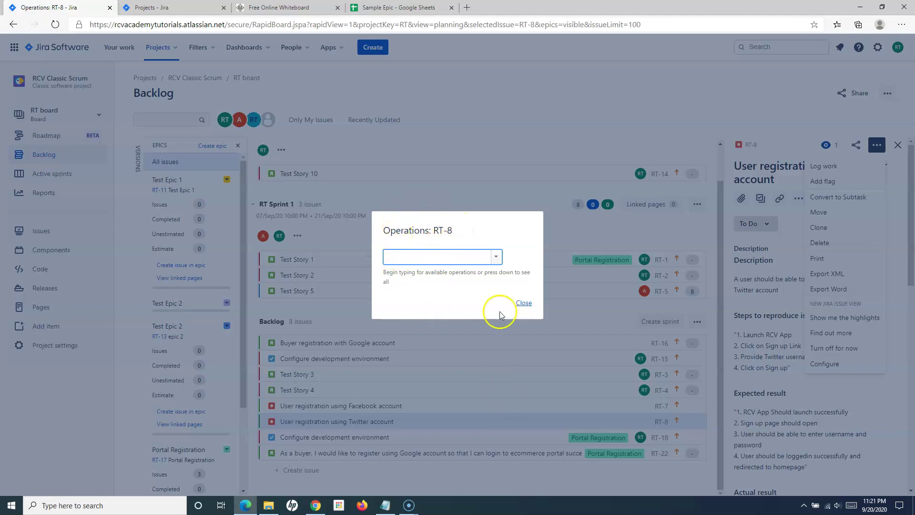
- Choose Delete in the RT-8 Operations list and confirm, leaving 7 backlog issues
drag(433, 230, 451, 231)
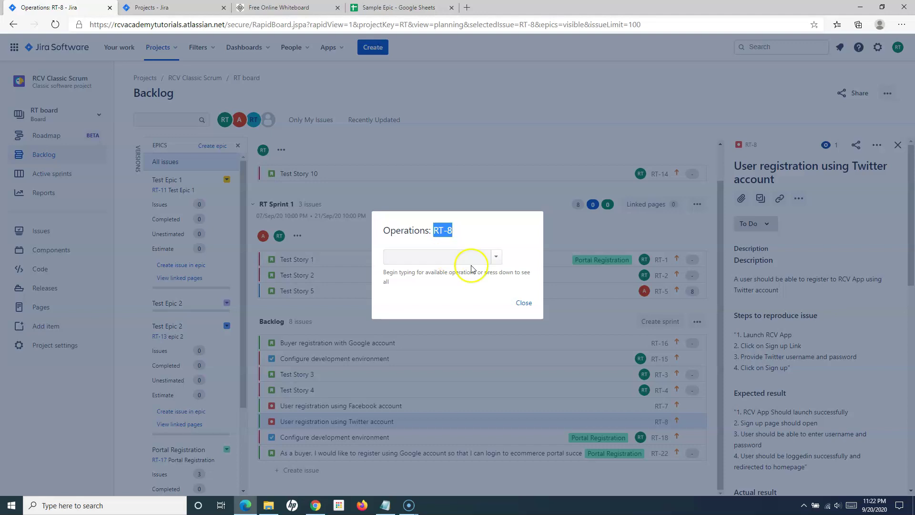
click(495, 257)
scroll(436, 405, down, 2)
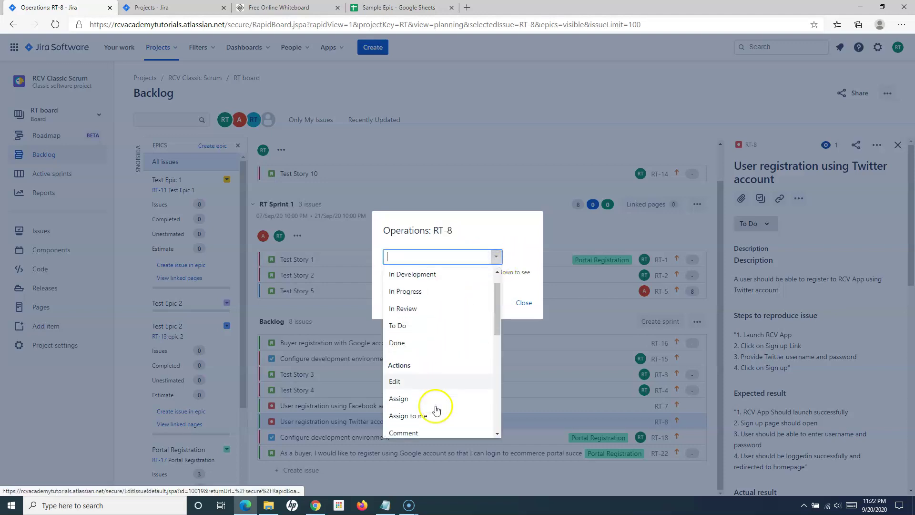
scroll(435, 381, up, 2)
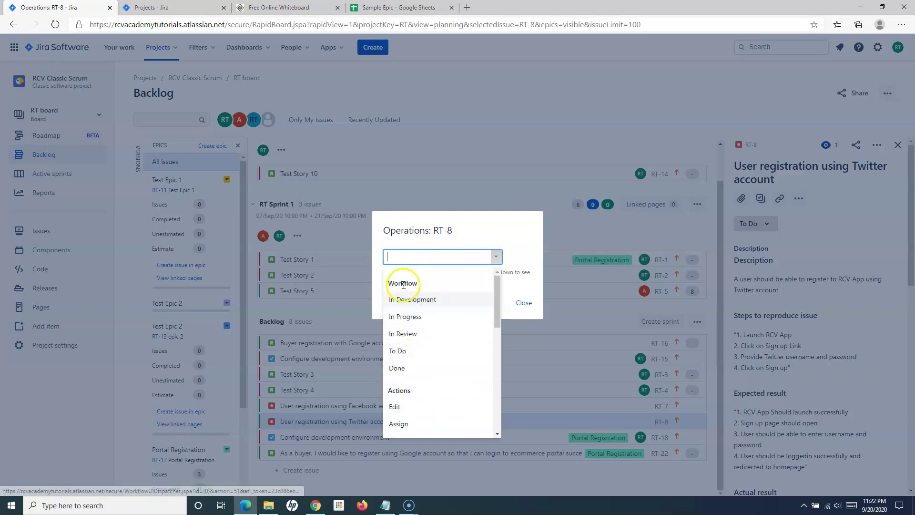
scroll(415, 331, down, 1)
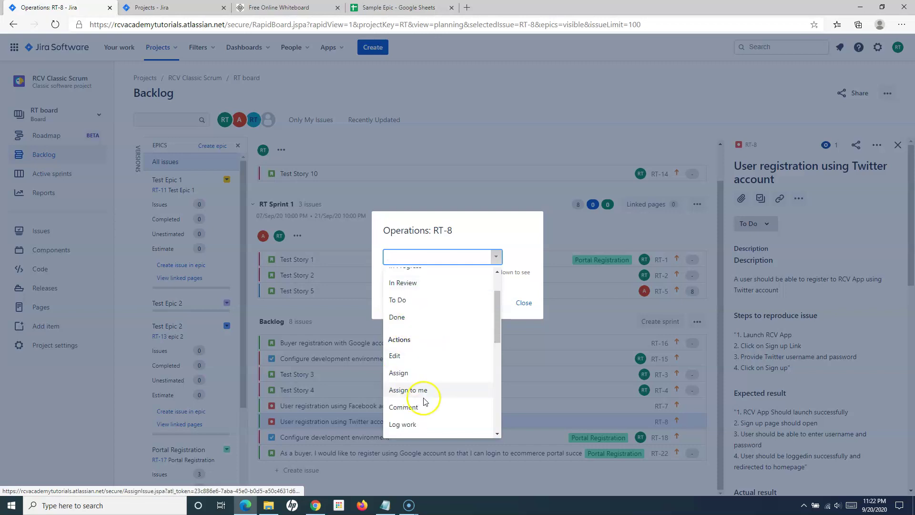
scroll(432, 392, down, 3)
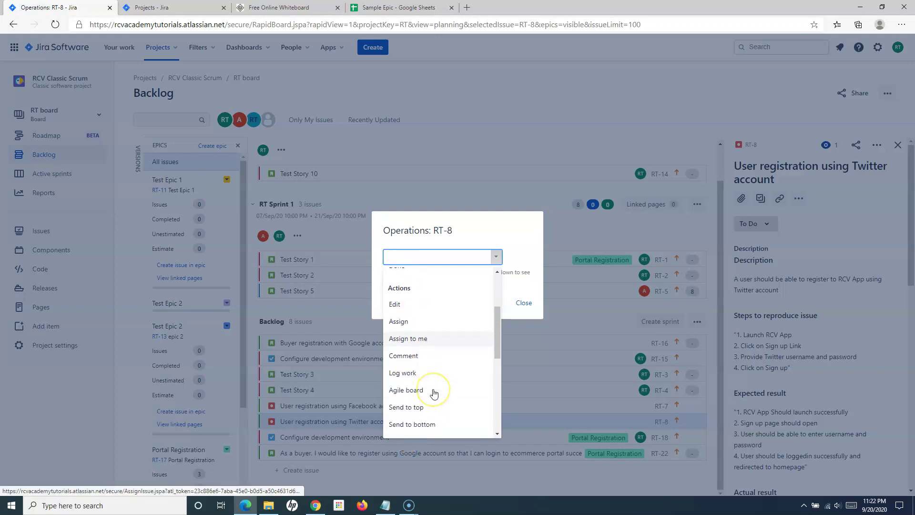
scroll(429, 394, down, 3)
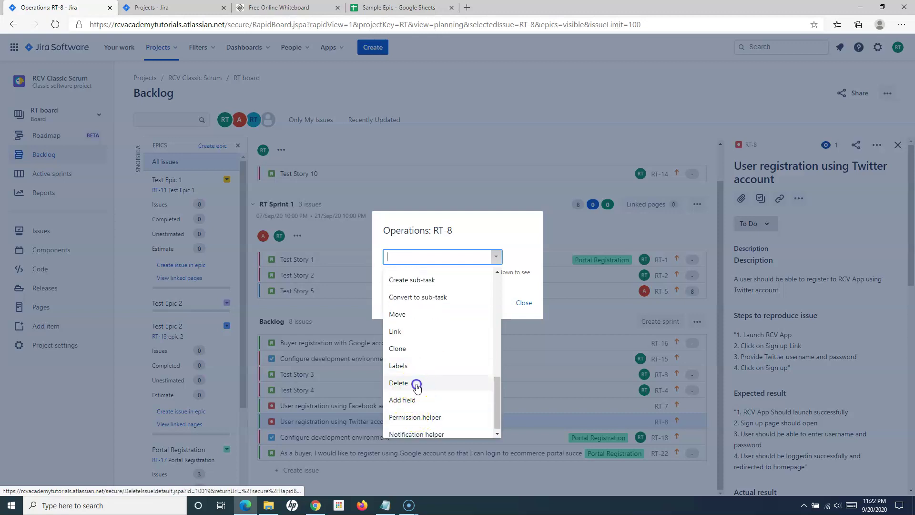
click(415, 387)
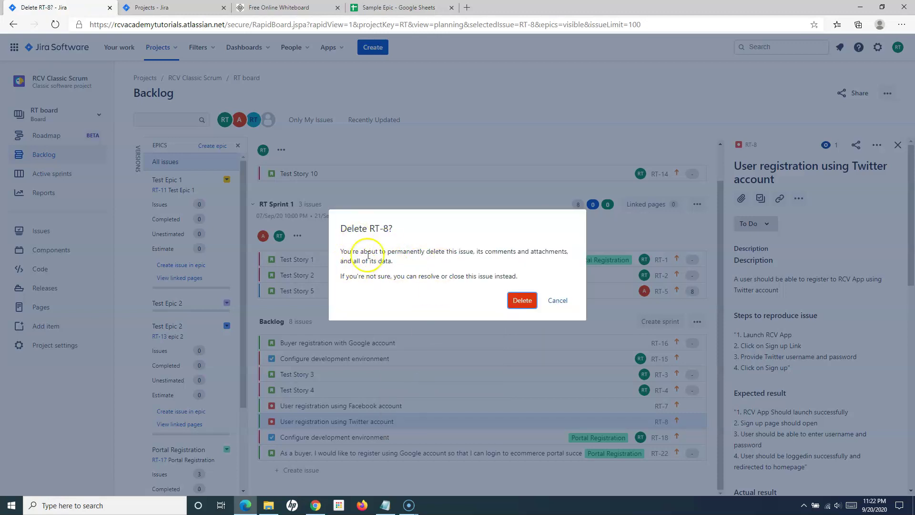
drag(340, 251, 501, 302)
click(522, 301)
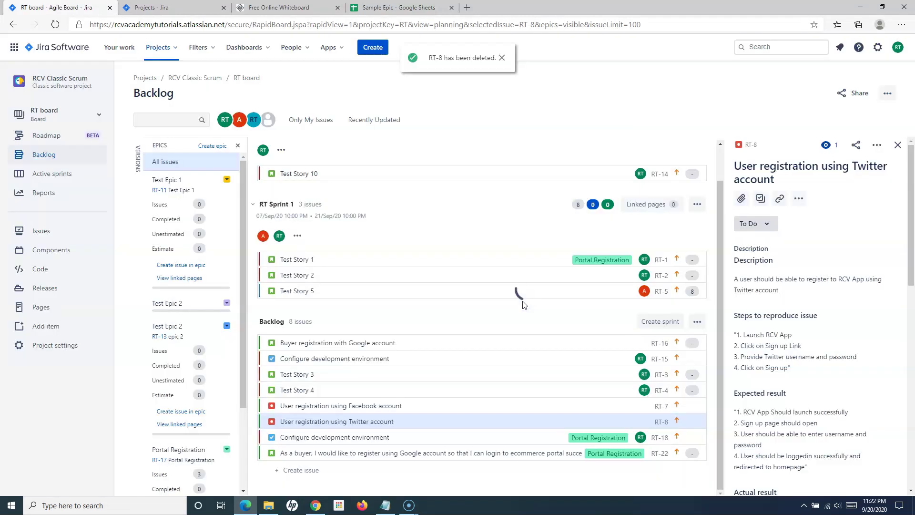
click(359, 437)
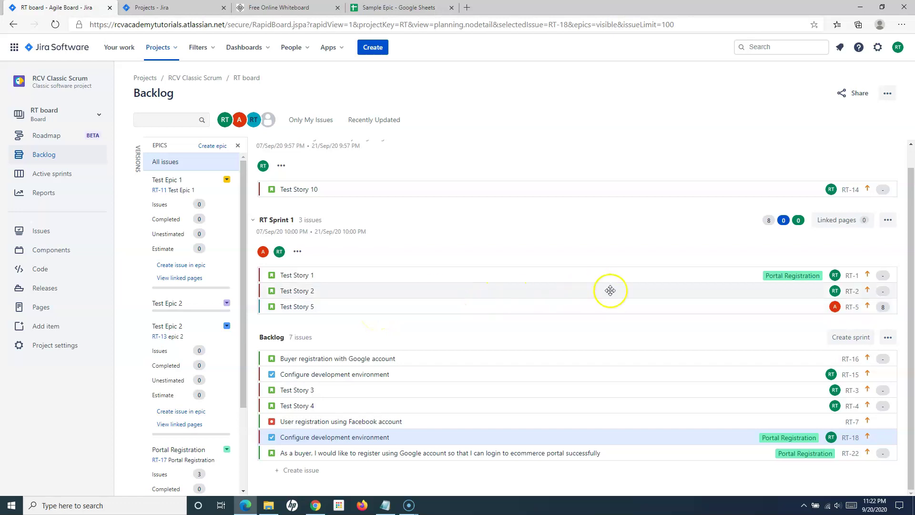
- Open Test Story 1 (RT-1) on its own full issue page
right_click(638, 291)
drag(638, 291, 607, 295)
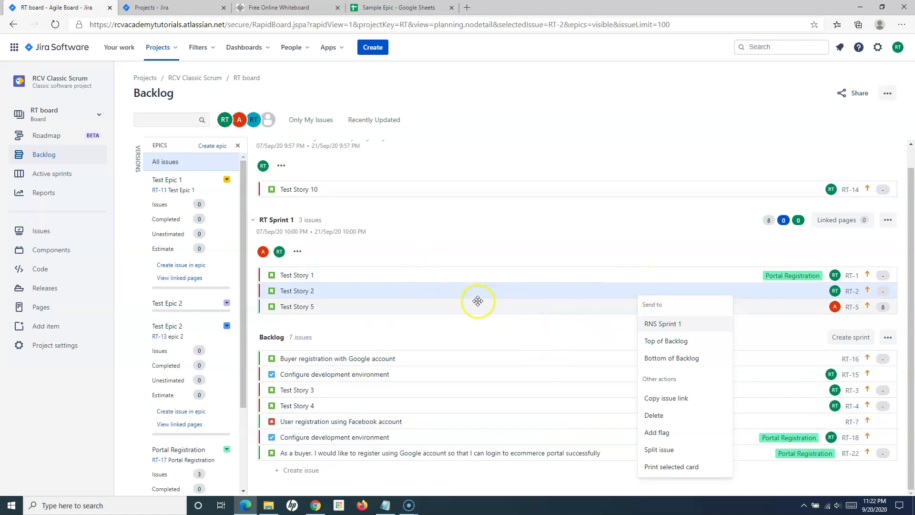
click(621, 241)
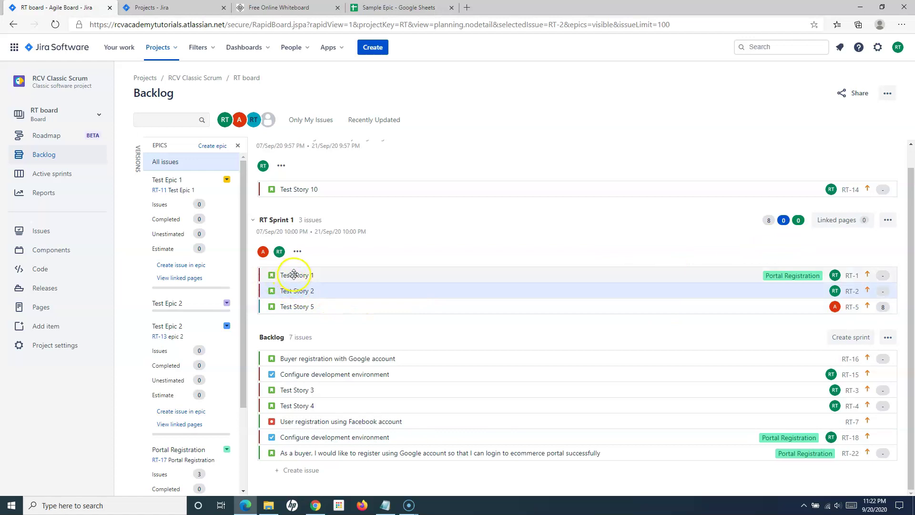
click(852, 279)
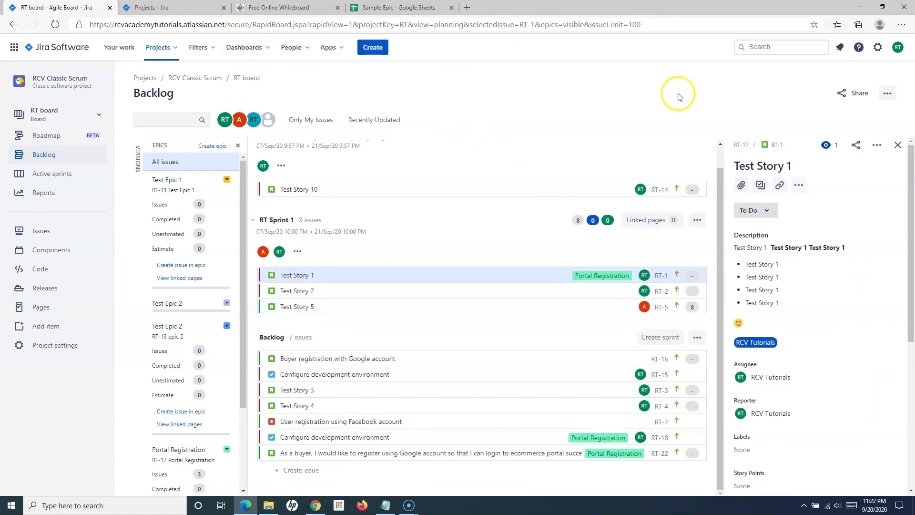
click(775, 144)
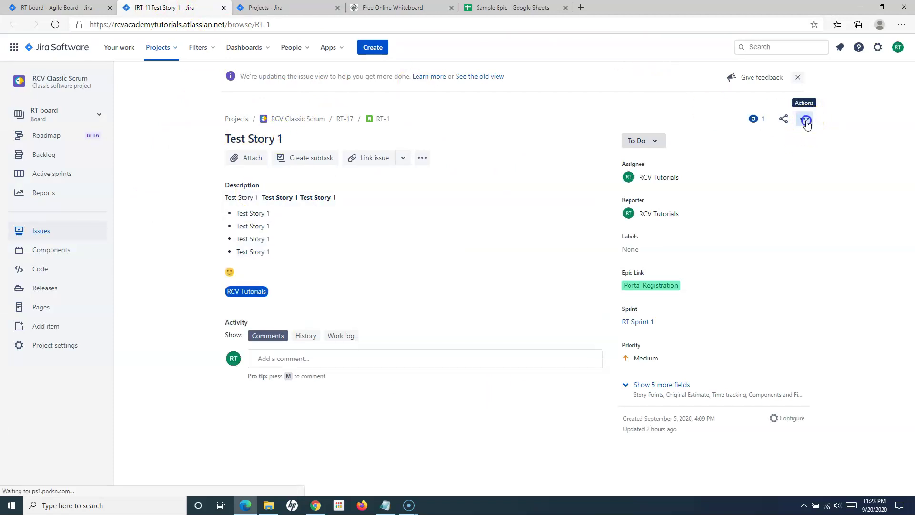
- Permanently delete Test Story 1 (RT-1) from its issue page
click(806, 118)
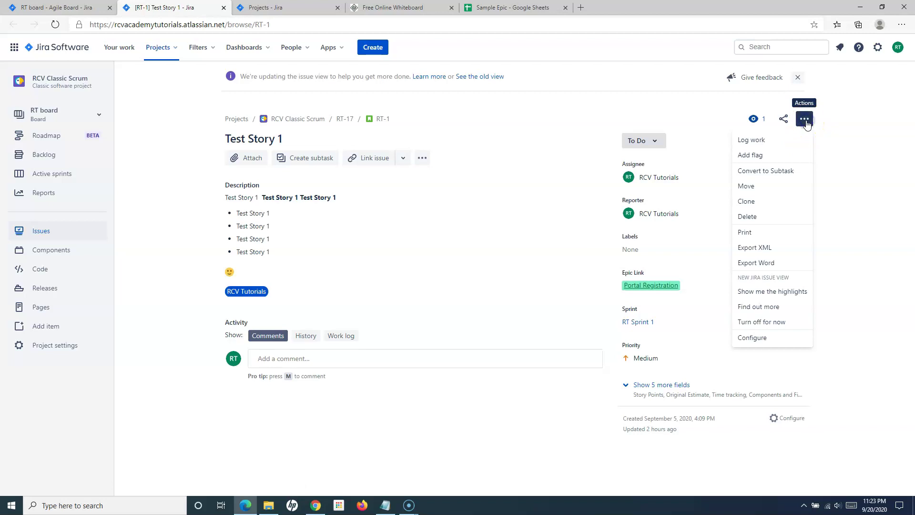
click(774, 218)
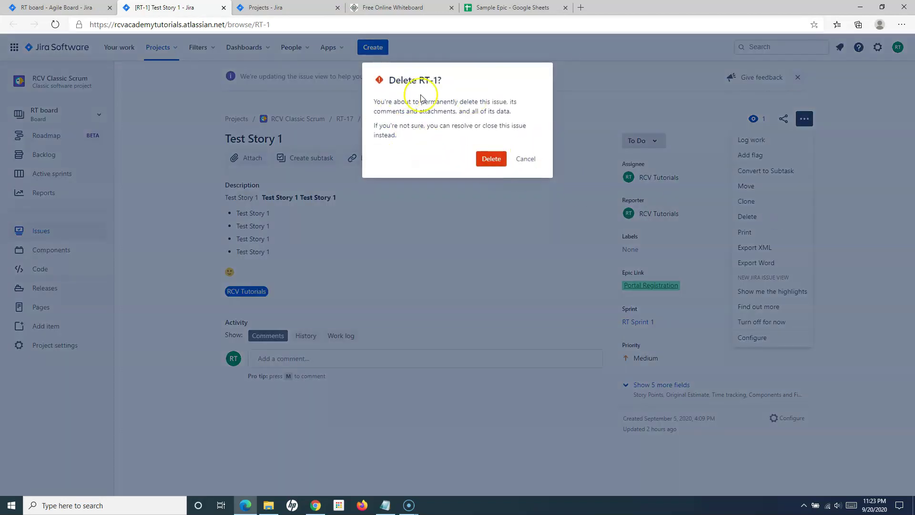
click(491, 159)
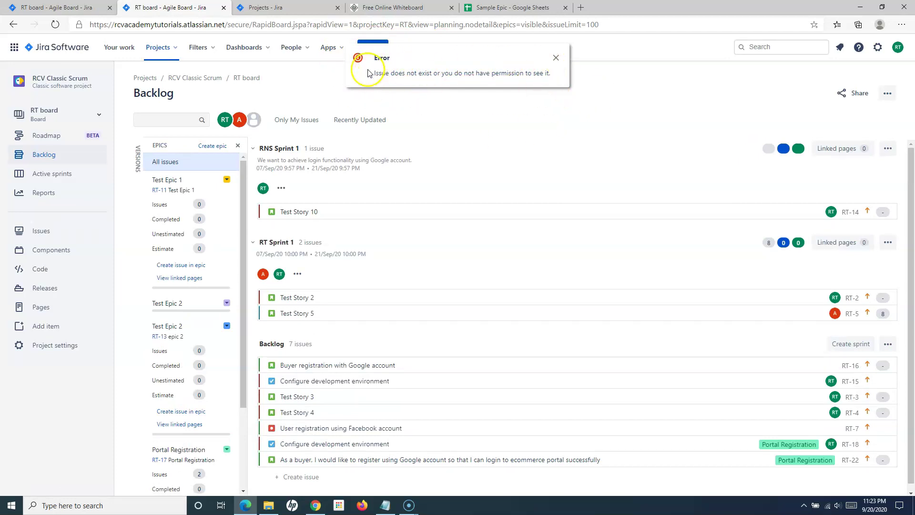
- Dismiss the backlog error message, leaving Test Story 2 and Test Story 5 in RT Sprint 1
drag(370, 75, 521, 71)
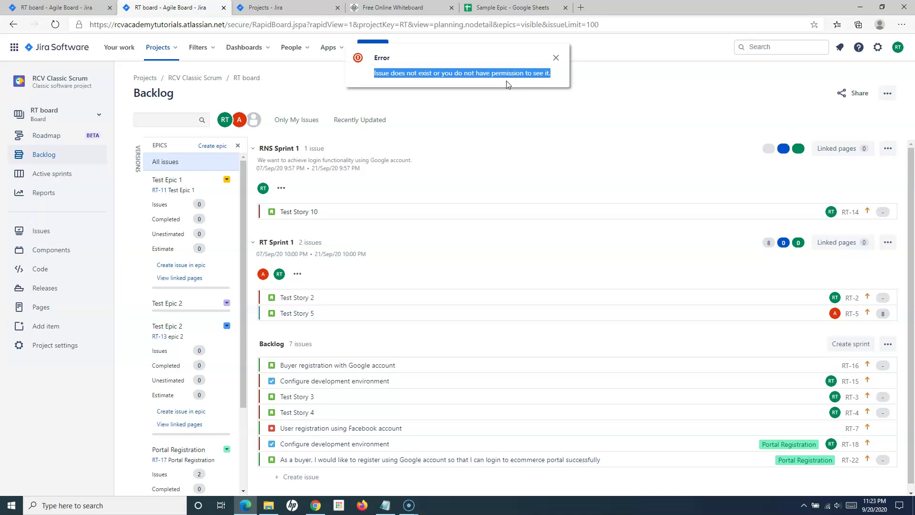
click(556, 58)
scroll(521, 387, down, 1)
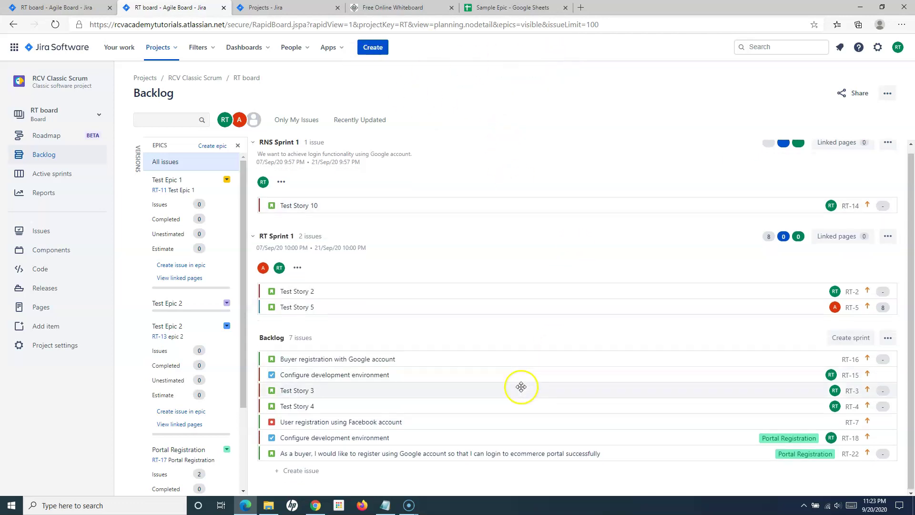
scroll(489, 360, up, 1)
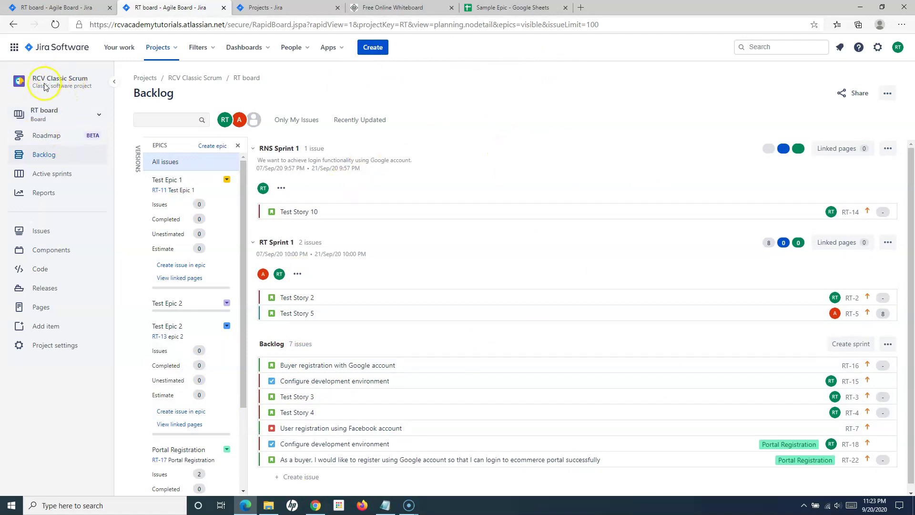
- Look over RCV Classic Kanban cards RCK-2 and RCK-3, then open the RCV NextGen Scrum board
click(57, 49)
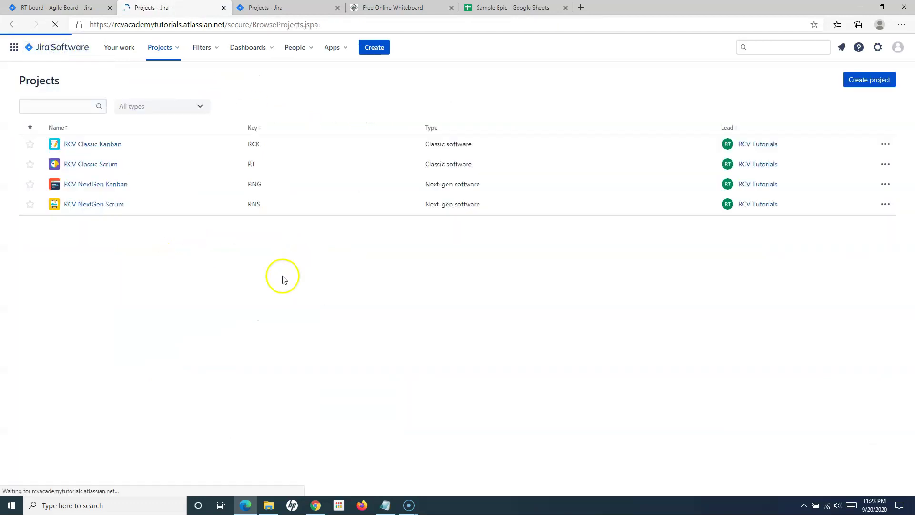
click(113, 144)
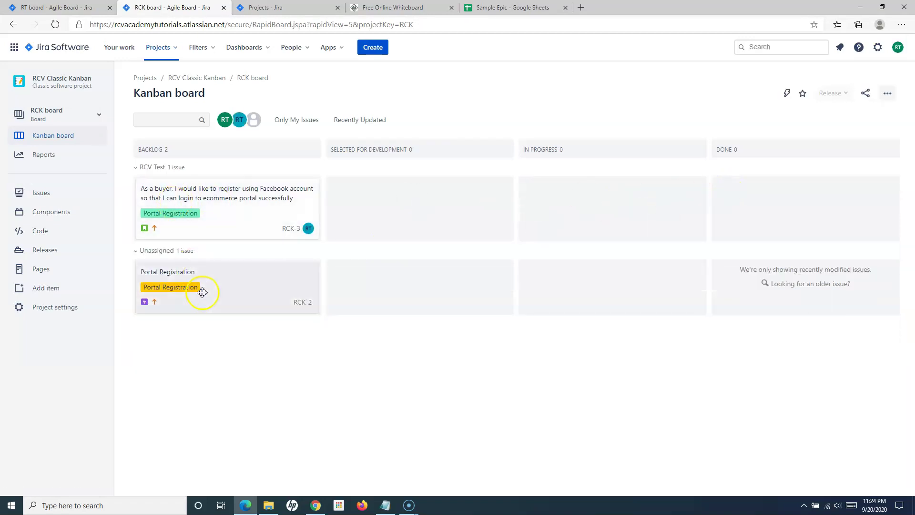
click(219, 283)
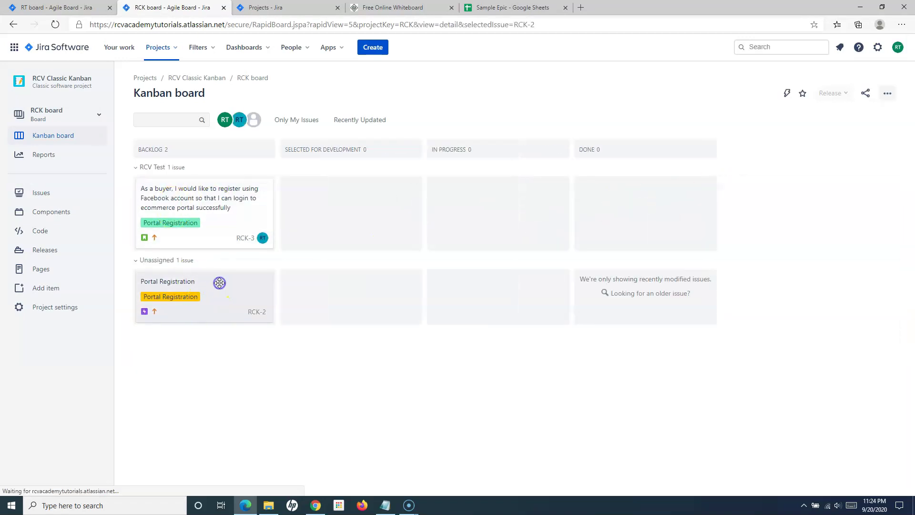
click(212, 216)
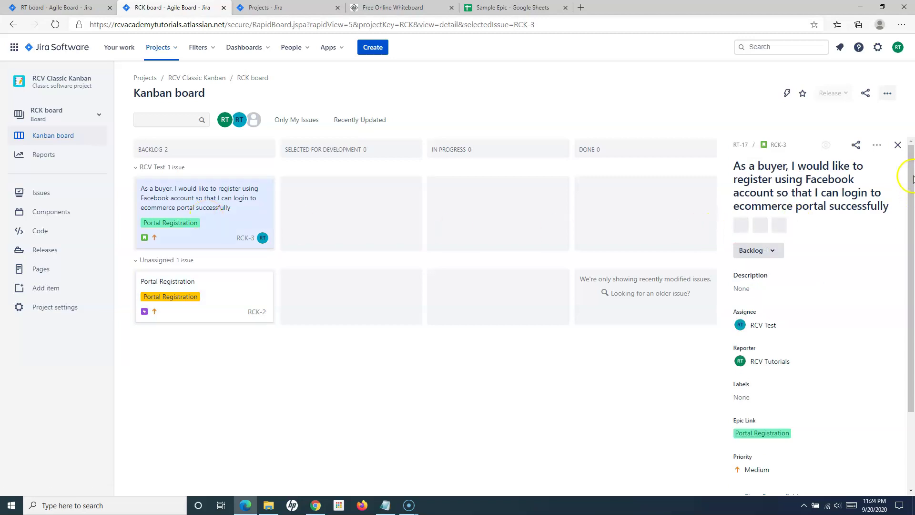
click(880, 146)
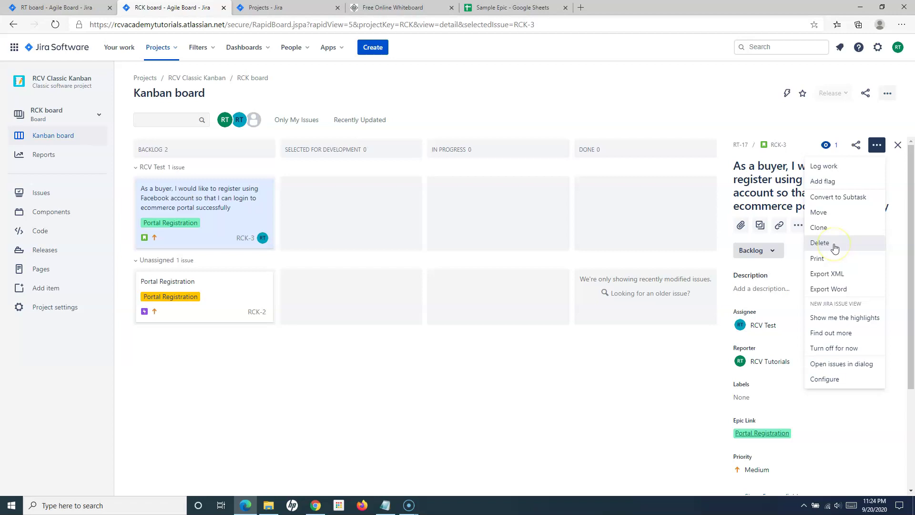
click(635, 88)
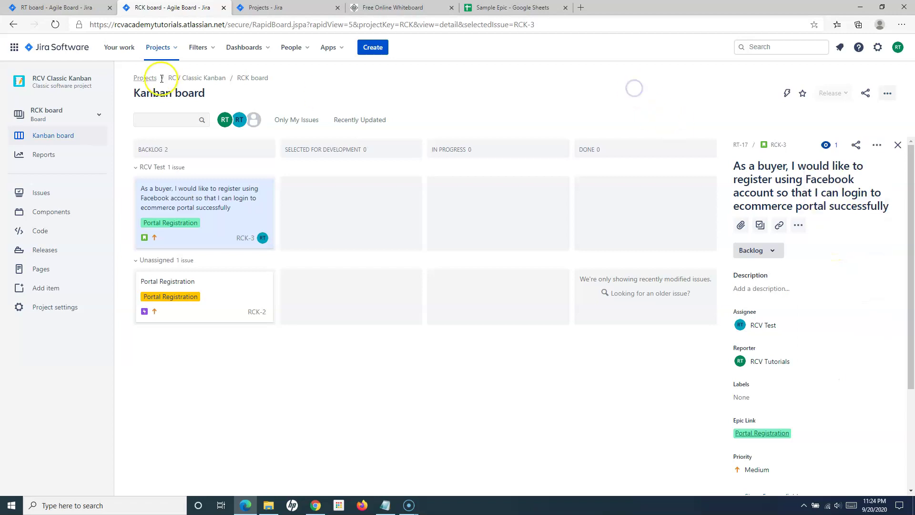
click(65, 46)
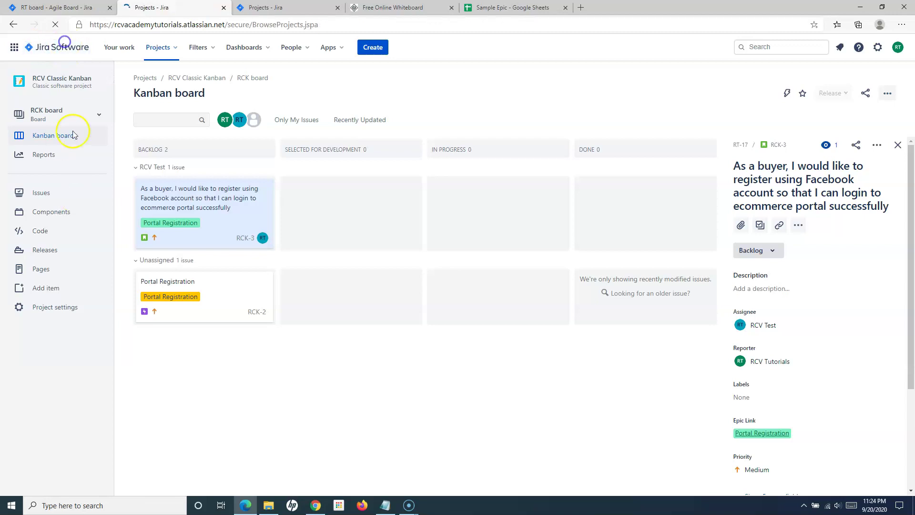
click(92, 206)
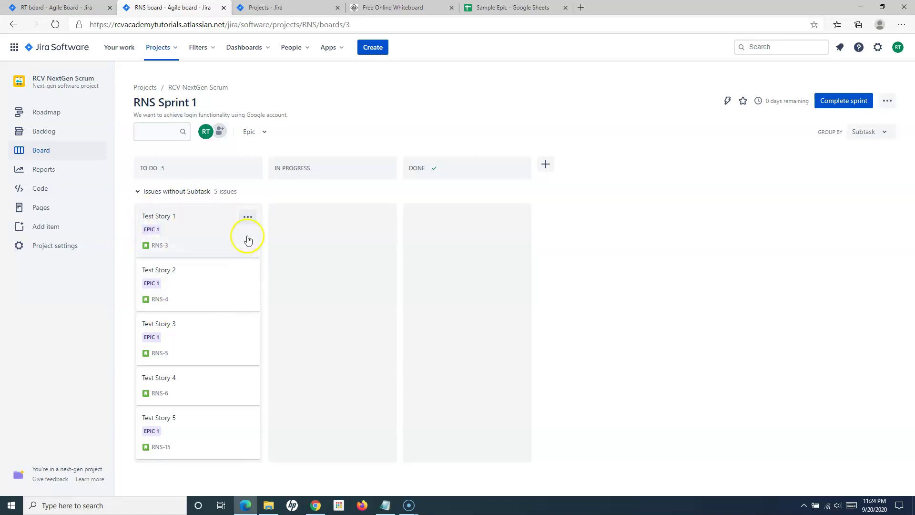
- Inspect the Test Story 1 card's actions menu without deleting anything
click(247, 219)
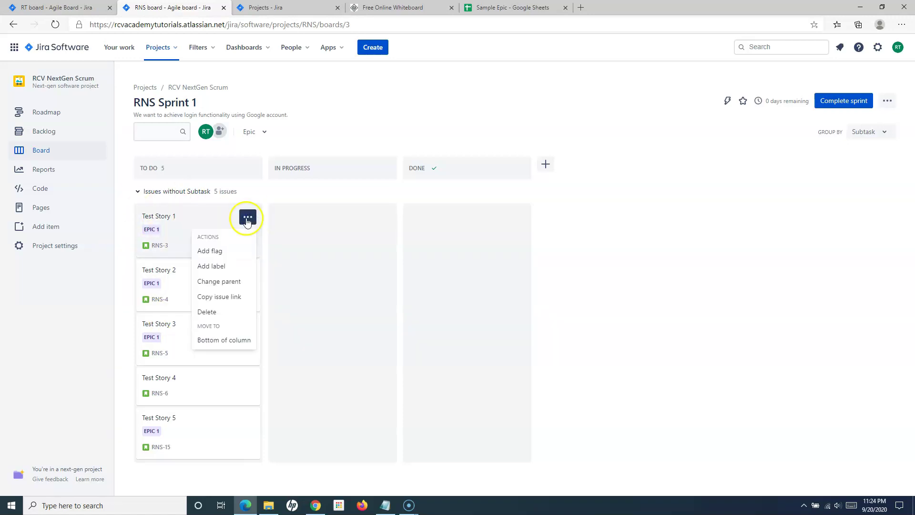
key(Escape)
click(248, 217)
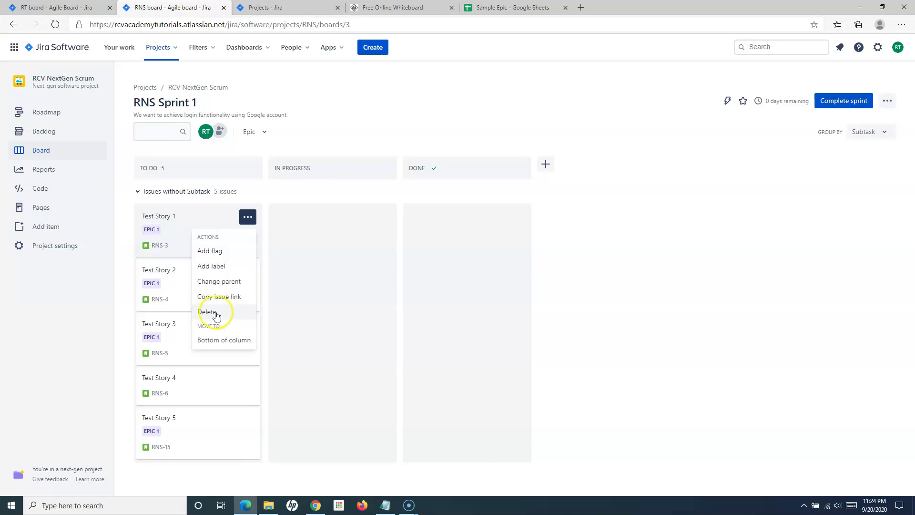
right_click(199, 220)
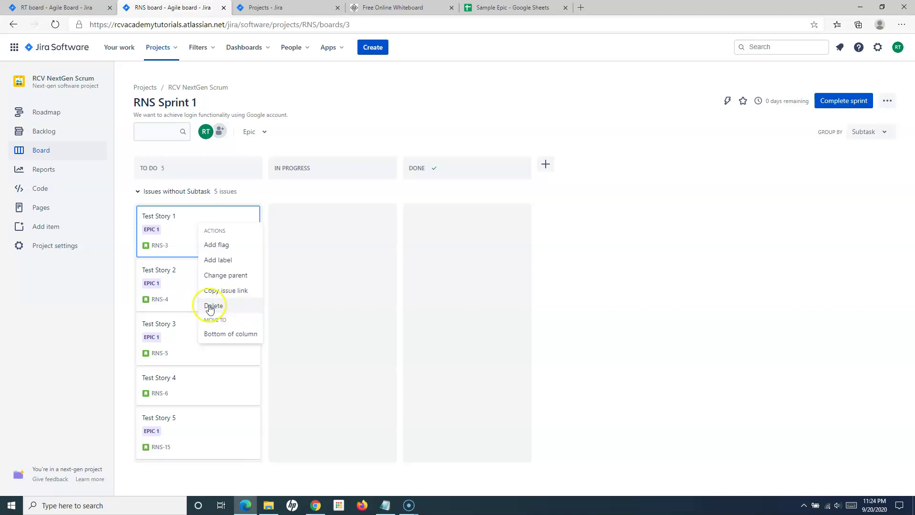
click(303, 230)
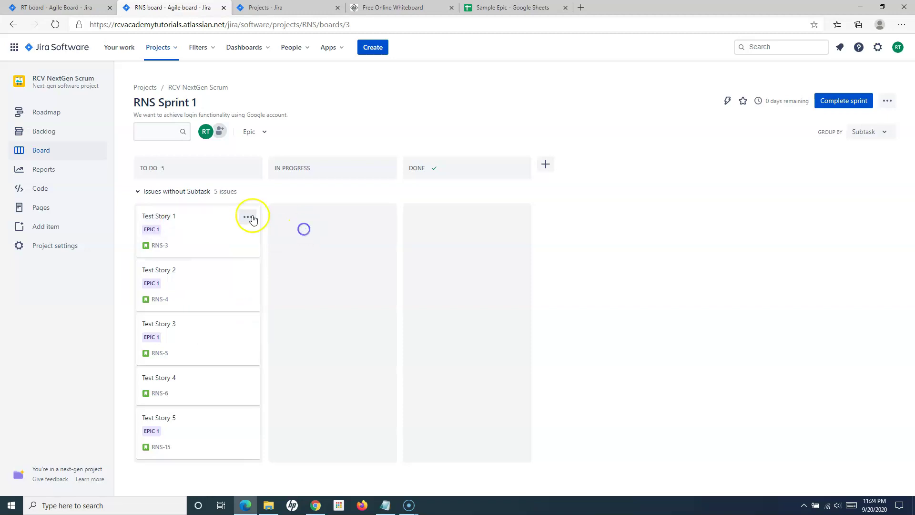
click(249, 222)
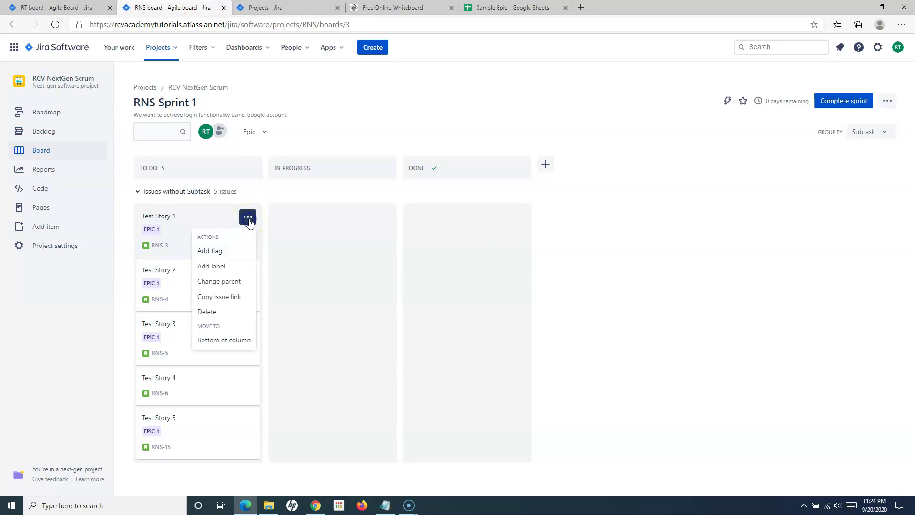
click(186, 218)
- Permanently delete Test Story 2 (RNS-4), leaving 4 issues in To Do
click(177, 288)
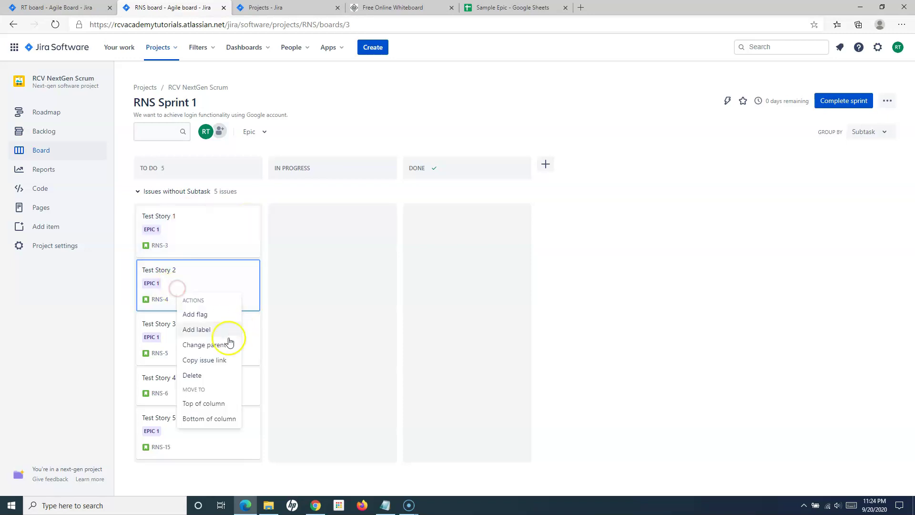
click(203, 376)
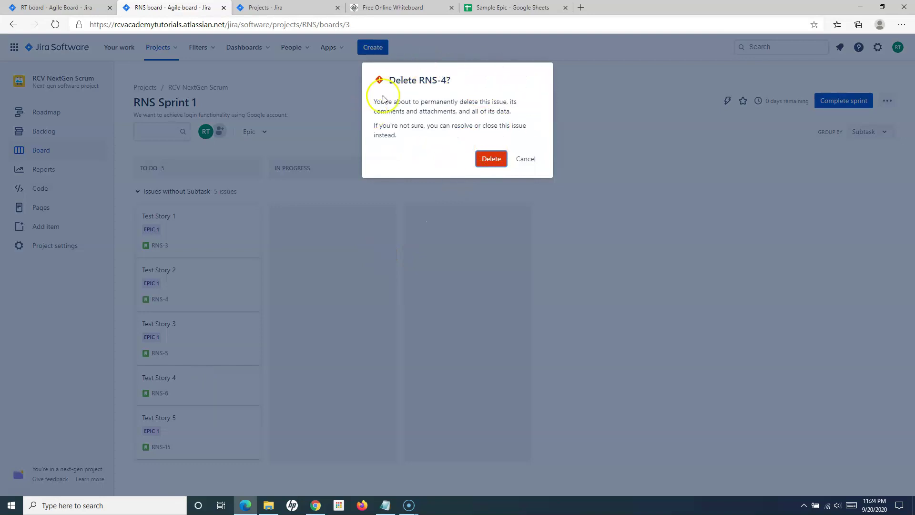
click(496, 162)
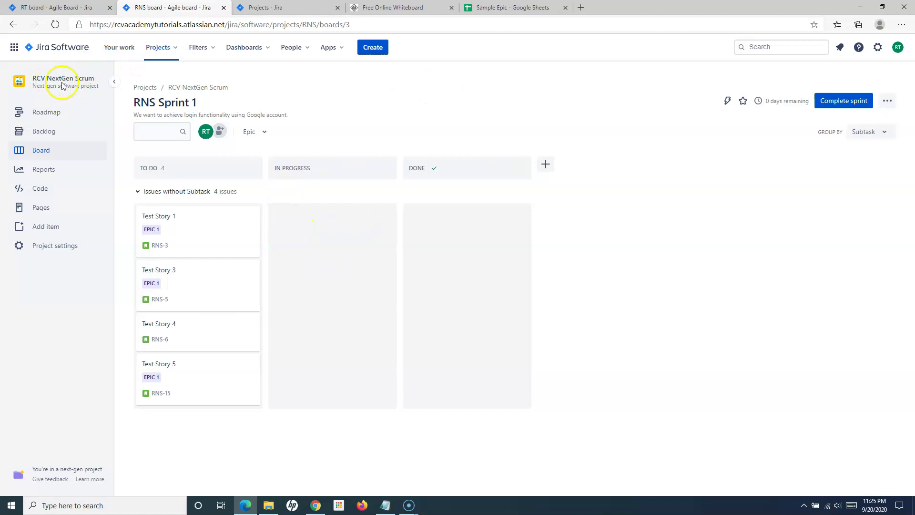
- Switch to the RNS backlog and expand the Backlog issue list
click(41, 133)
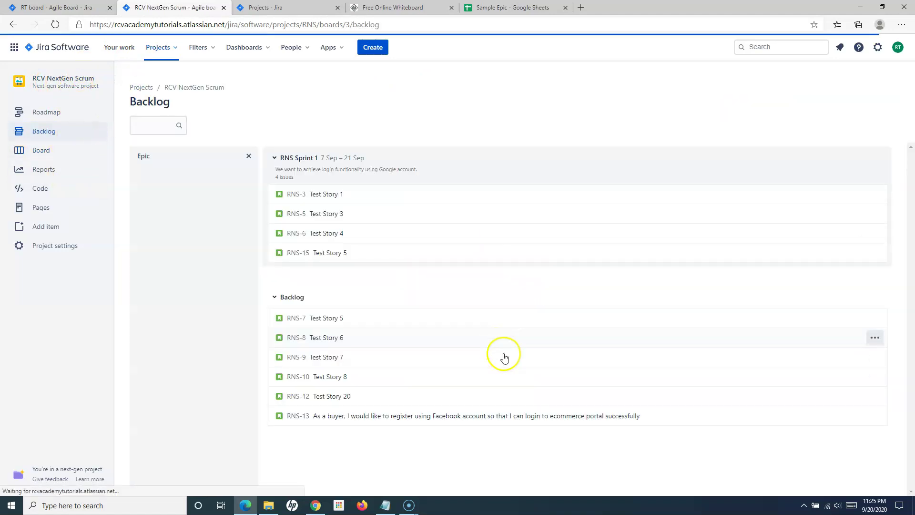
right_click(504, 194)
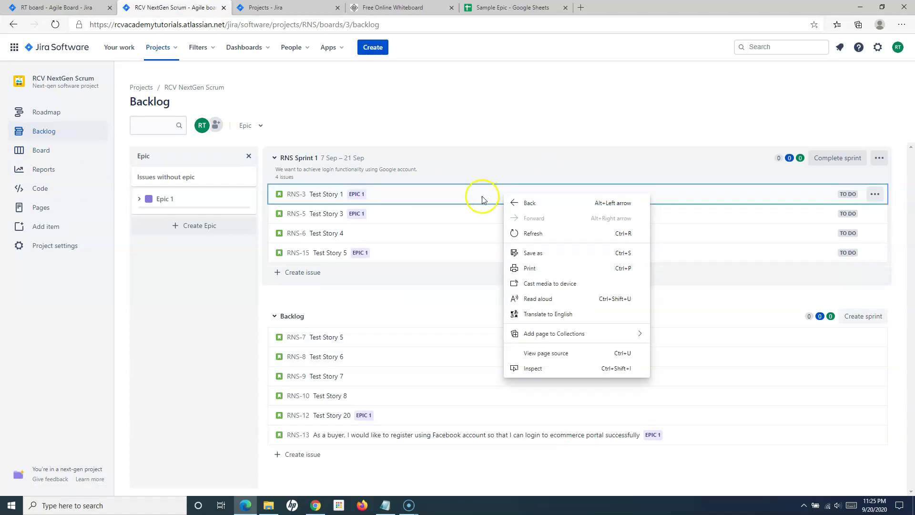
click(488, 162)
click(575, 196)
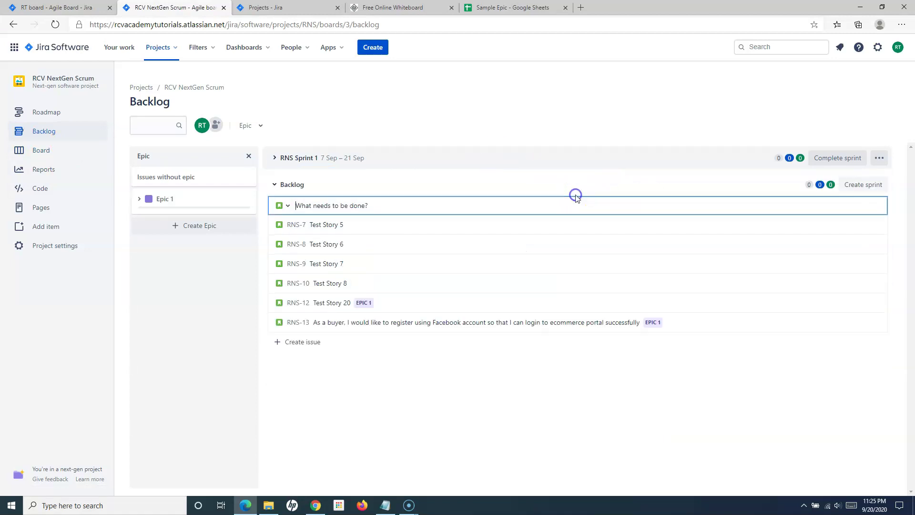
click(292, 185)
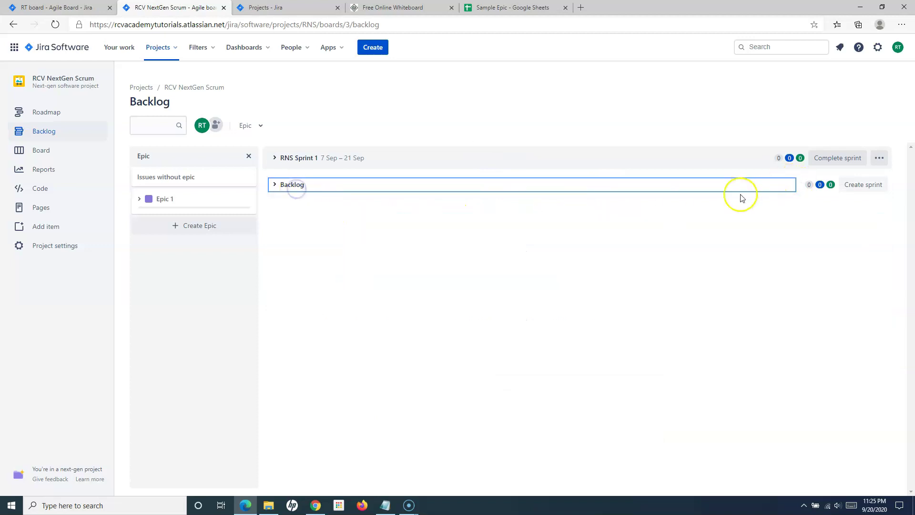
click(275, 185)
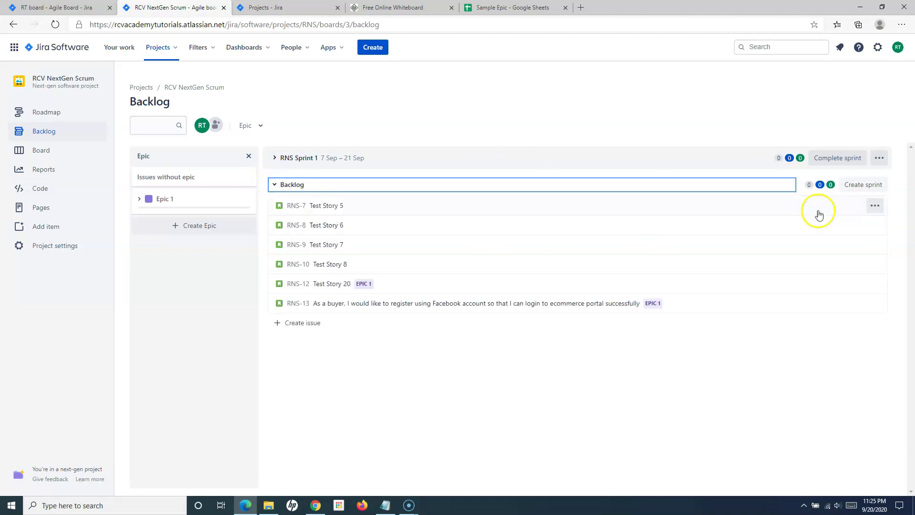
- Check RNS-7's action menus without deleting it, then return to the Projects list
click(874, 206)
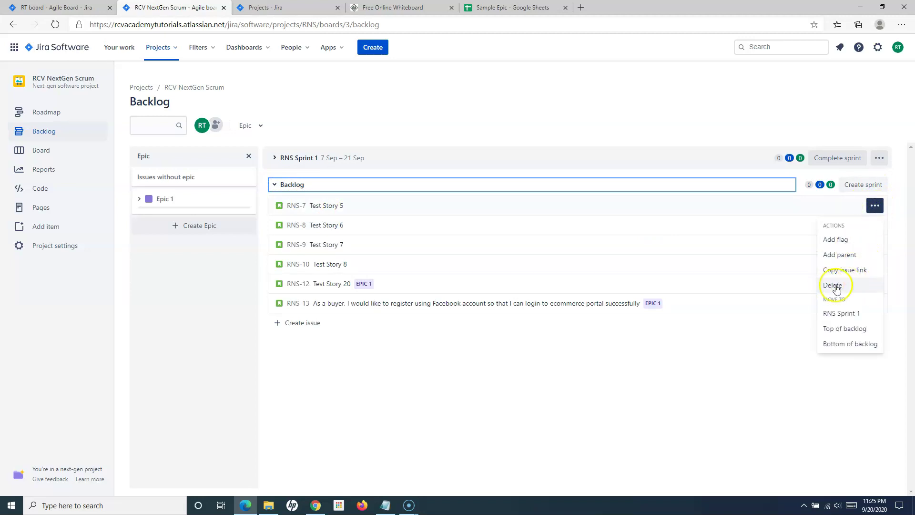
click(525, 400)
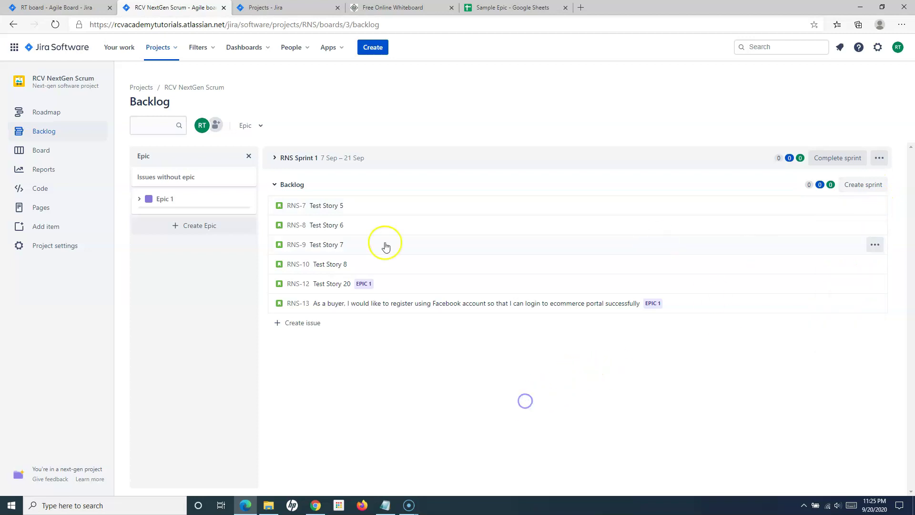
click(290, 208)
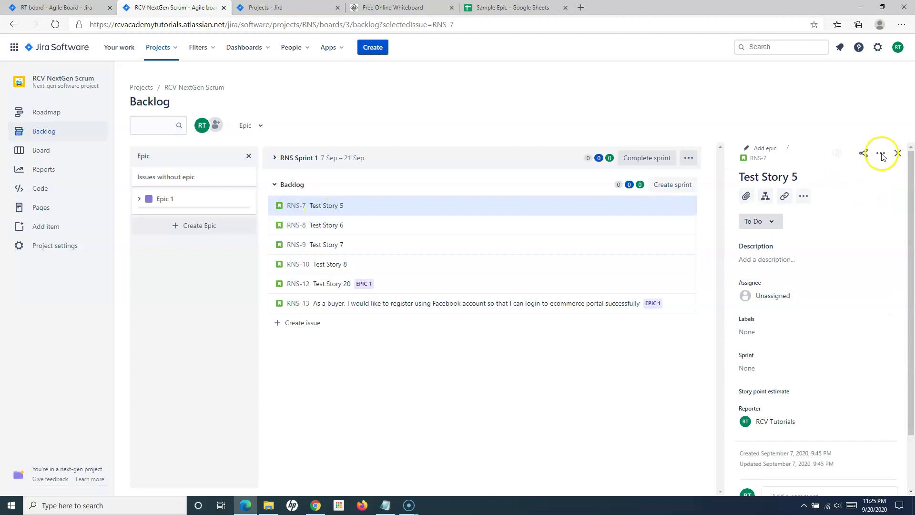
click(881, 154)
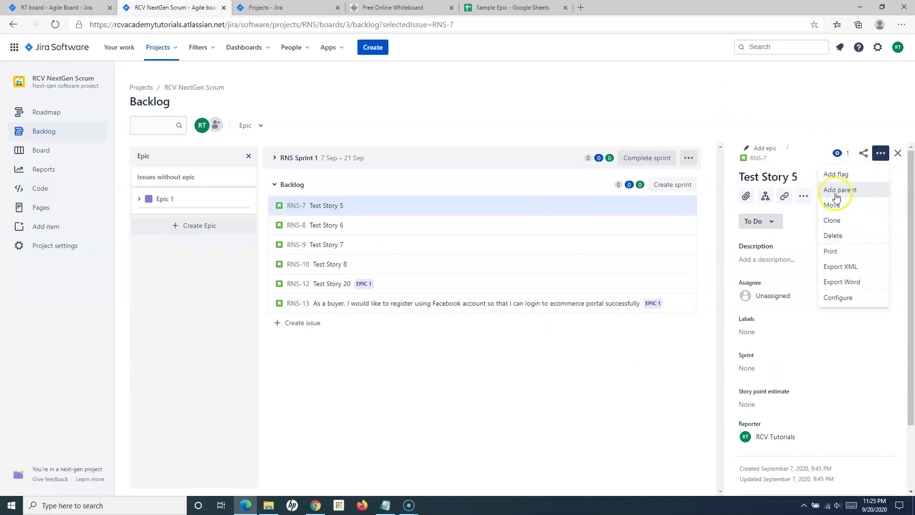
click(702, 92)
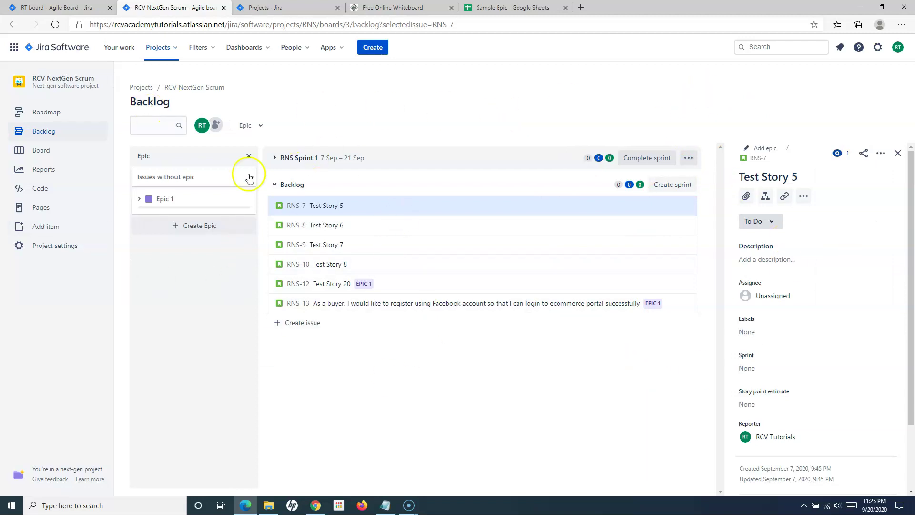
click(65, 46)
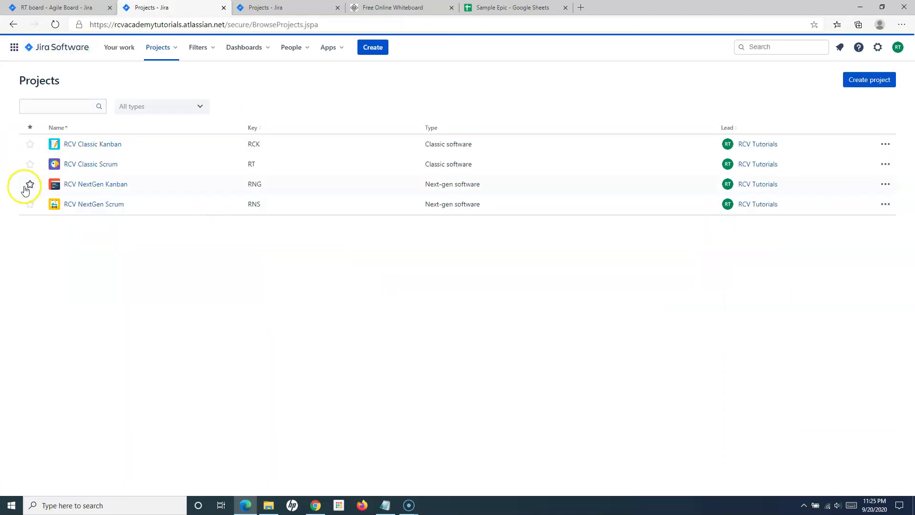
- Open the RCV NextGen Kanban board and show Task 1 (RNG-1) details
click(104, 187)
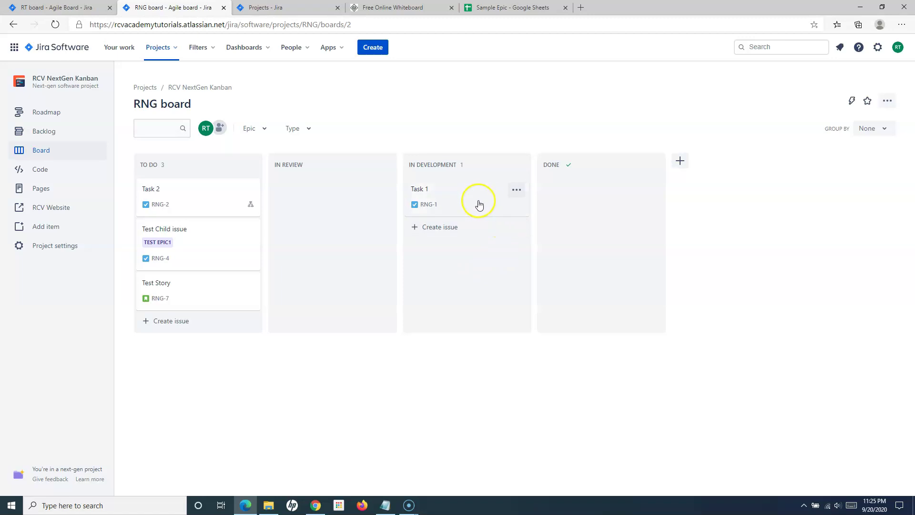
click(517, 191)
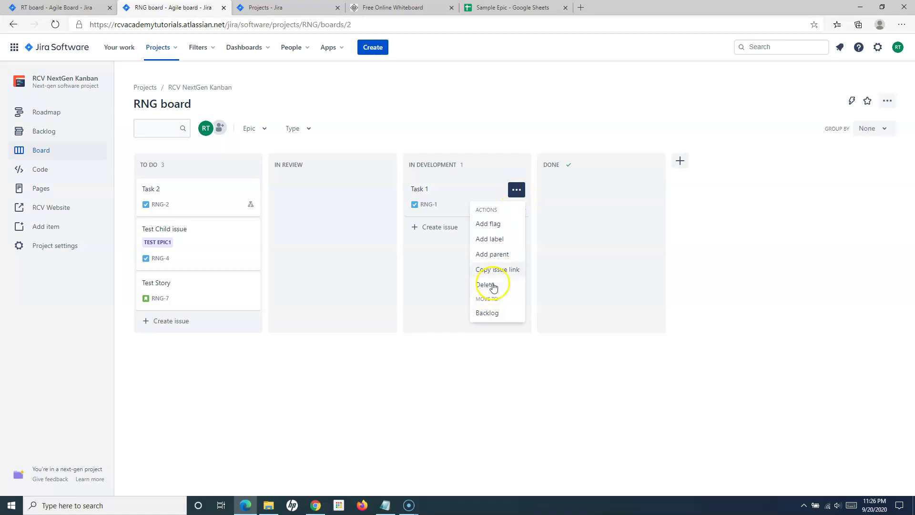
right_click(452, 190)
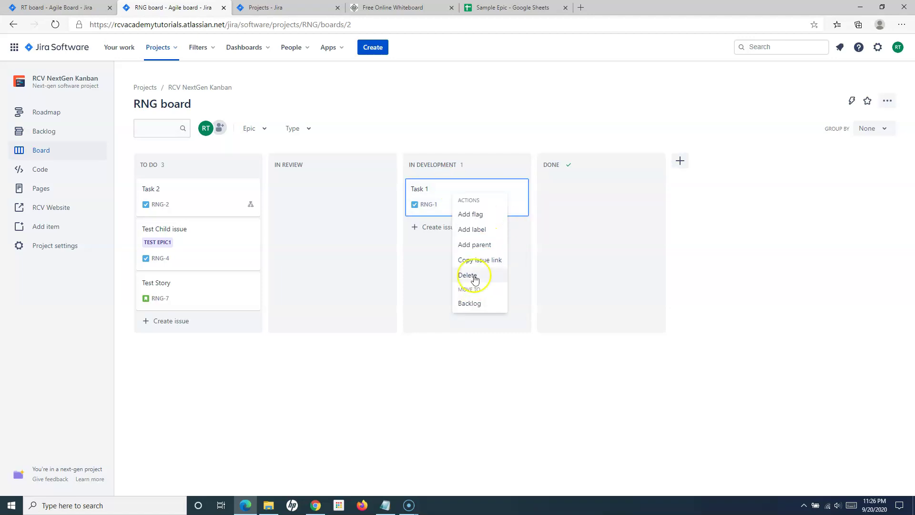
click(437, 190)
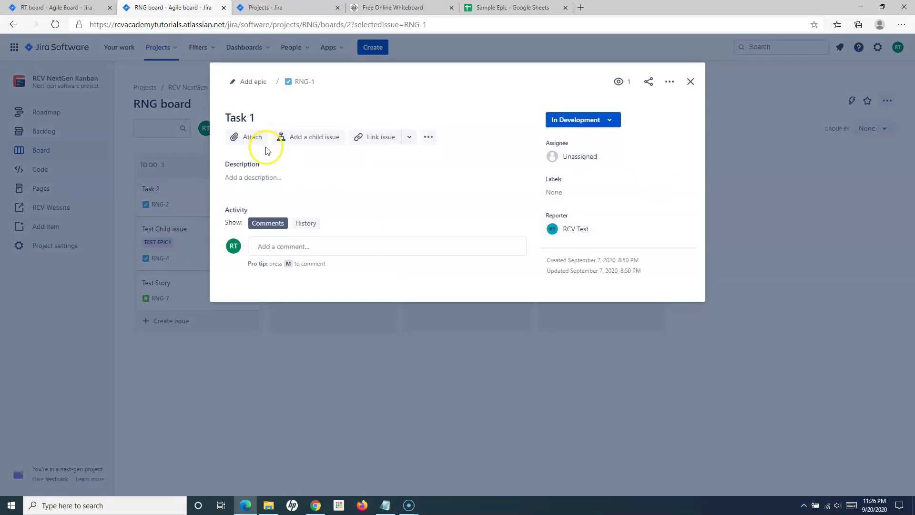
- Check the ••• actions menu for Task 1, then reopen Task 1's issue details
click(670, 82)
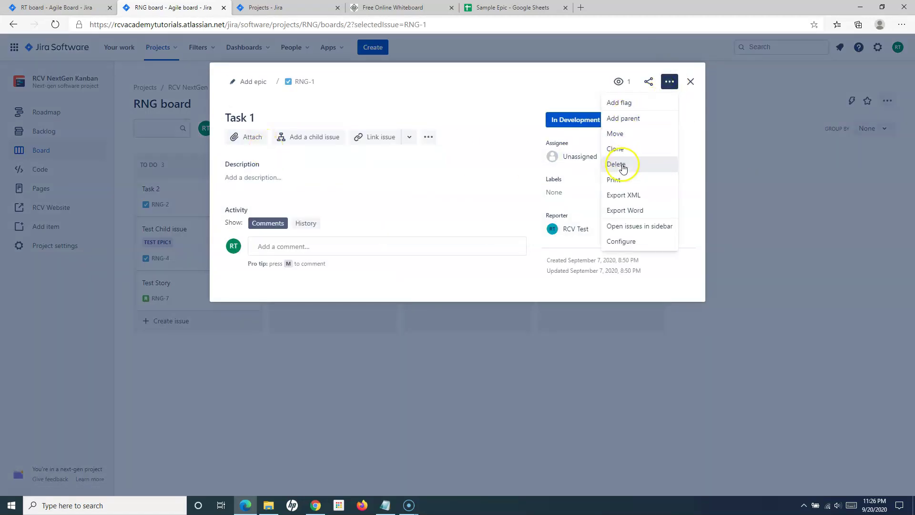
click(691, 82)
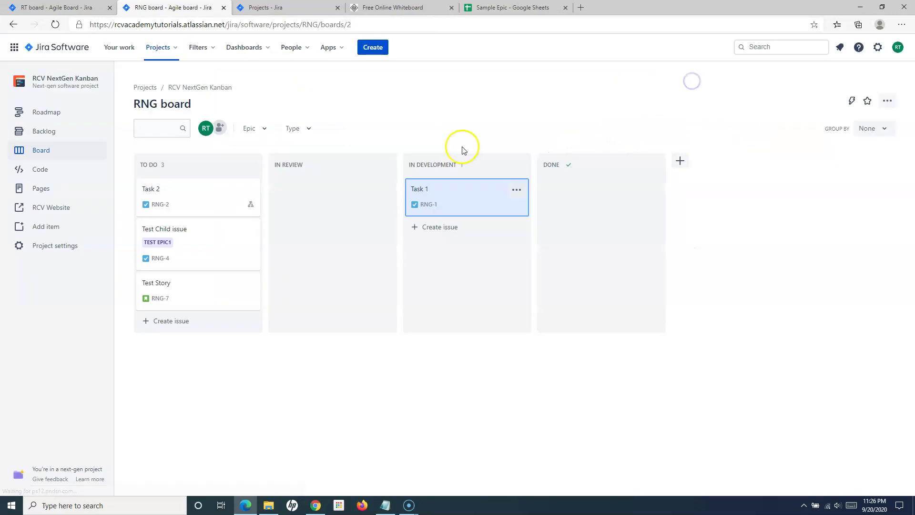
click(426, 210)
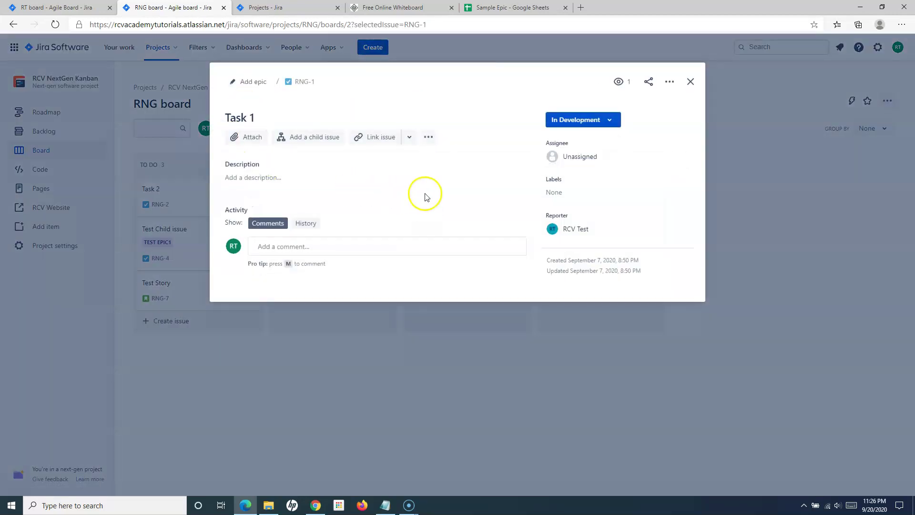
- Open RNG-1 as a full page in a new tab and close the Task 1 dialog on the RNG board
click(304, 81)
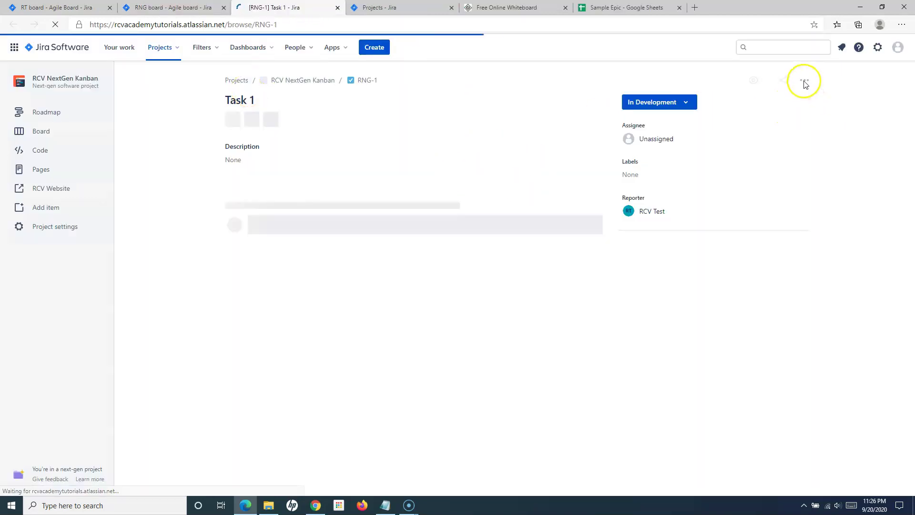
click(804, 81)
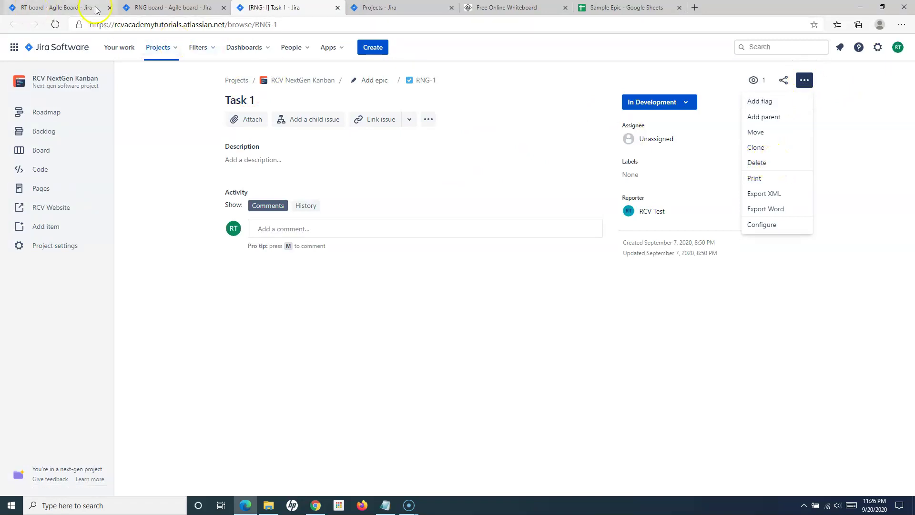
click(64, 9)
click(171, 7)
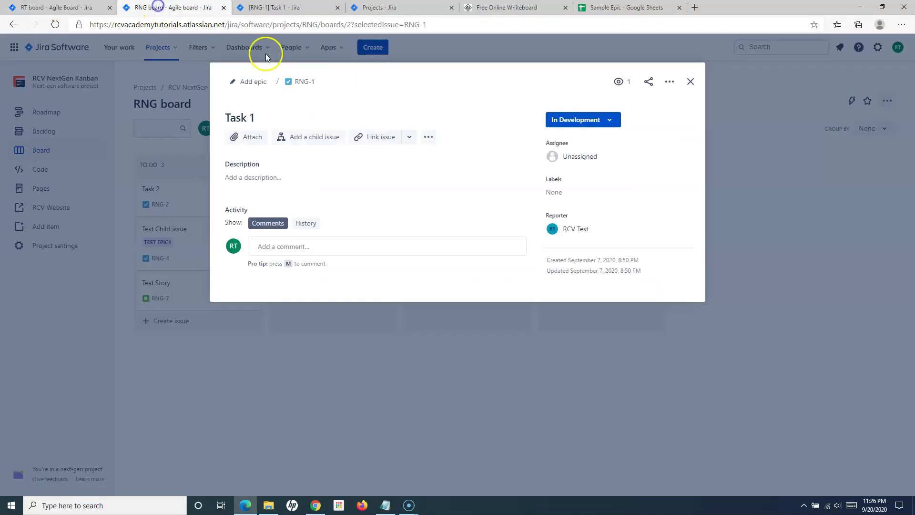
click(690, 82)
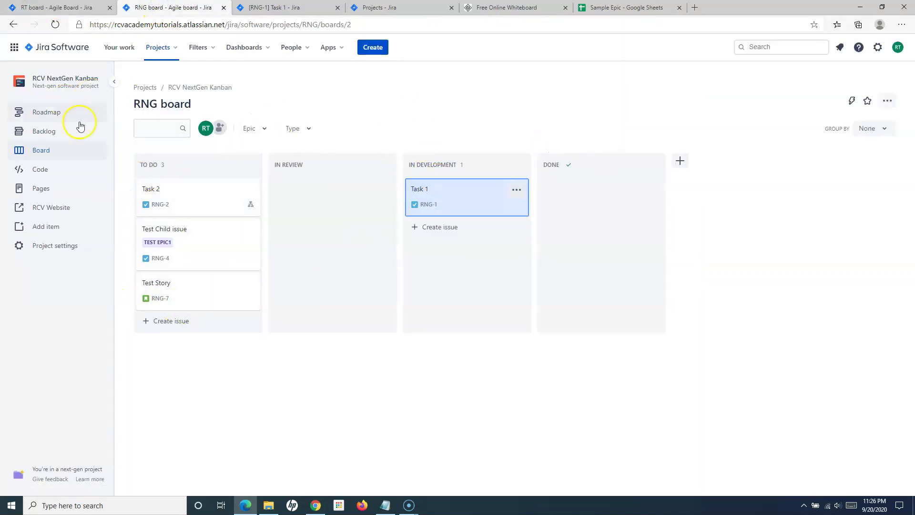
- Switch to the RNG backlog and view Task 1's actions menu without deleting anything
click(51, 135)
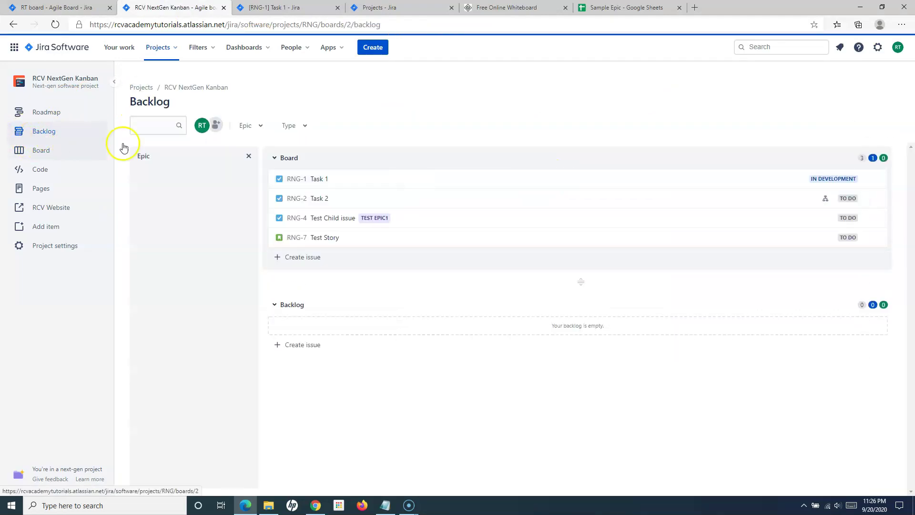
click(874, 179)
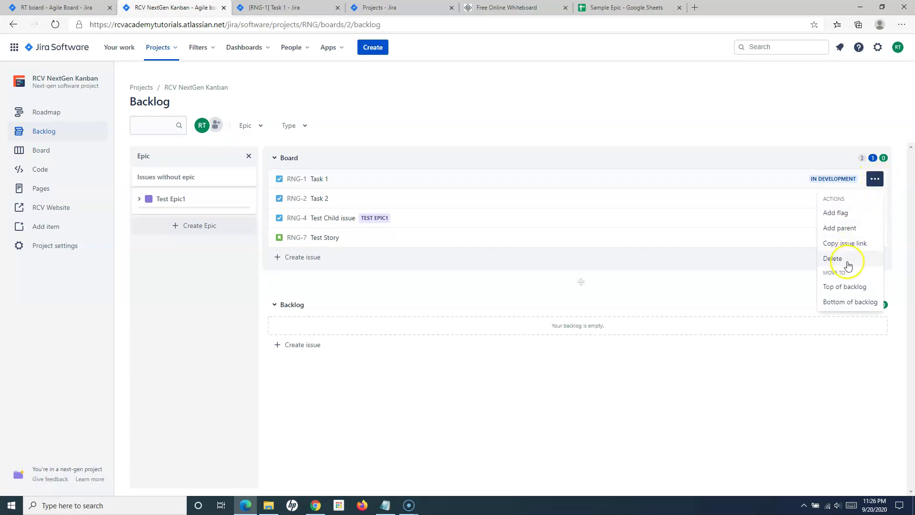
click(764, 108)
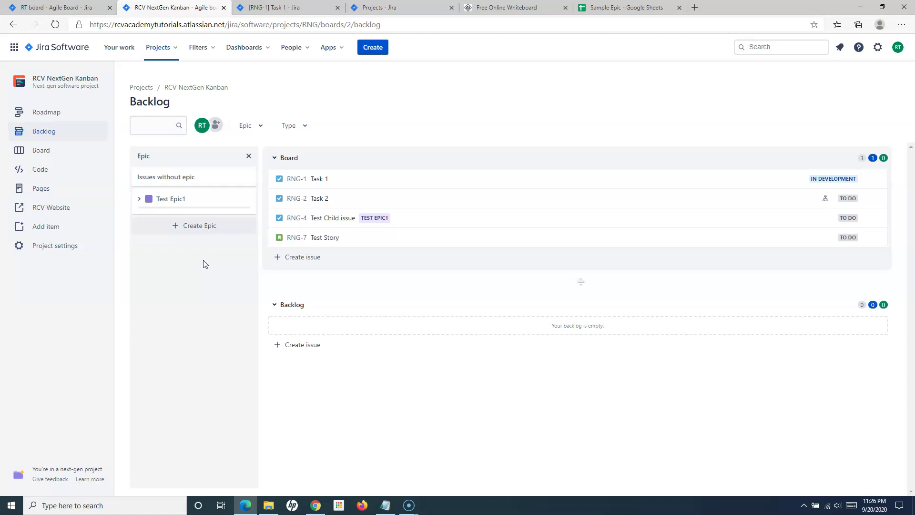
- Return to the RT board tab and go to the Projects list with all four RCV projects
click(65, 8)
click(57, 47)
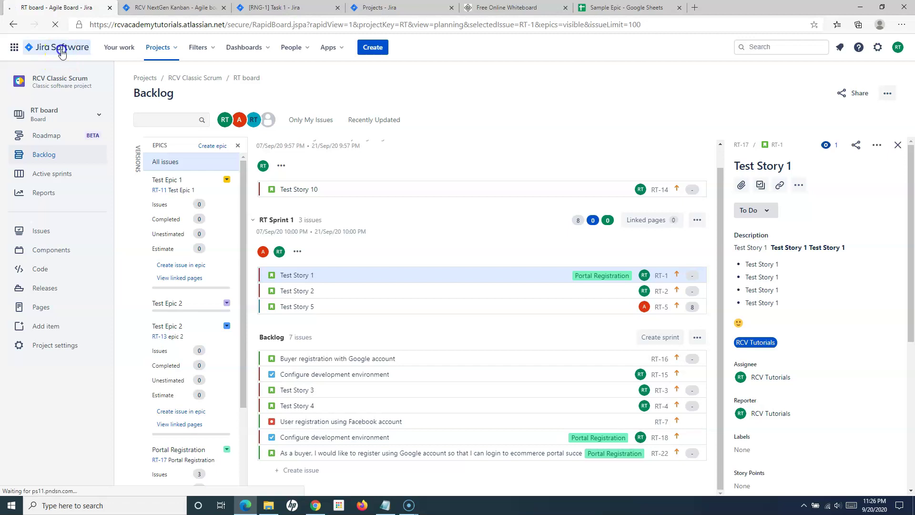